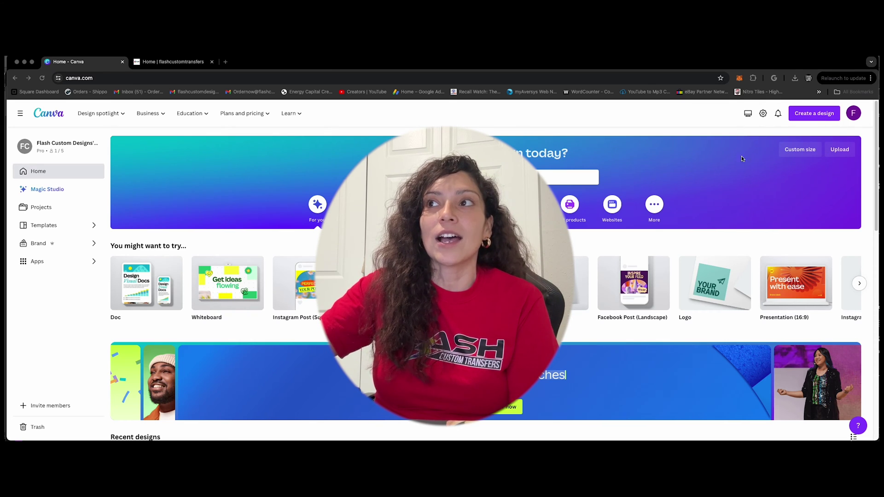
Enter a custom design size of 22 × 24 inches
left_click(823, 116)
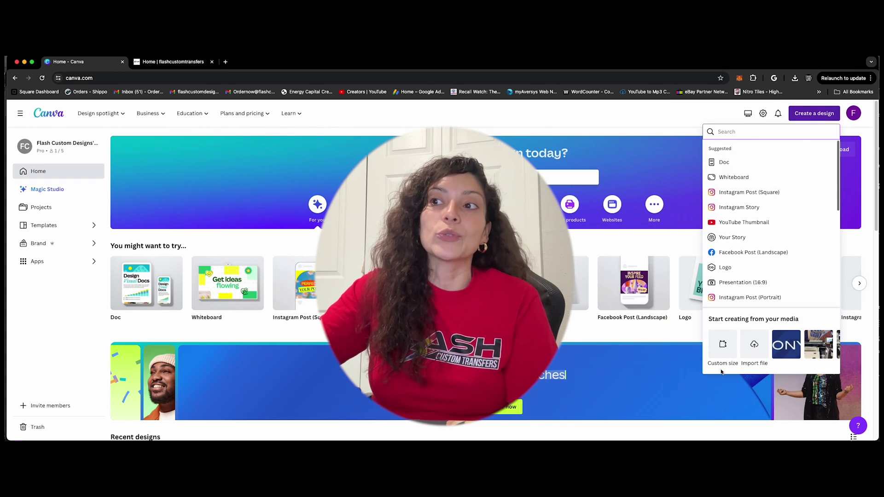
left_click(723, 344)
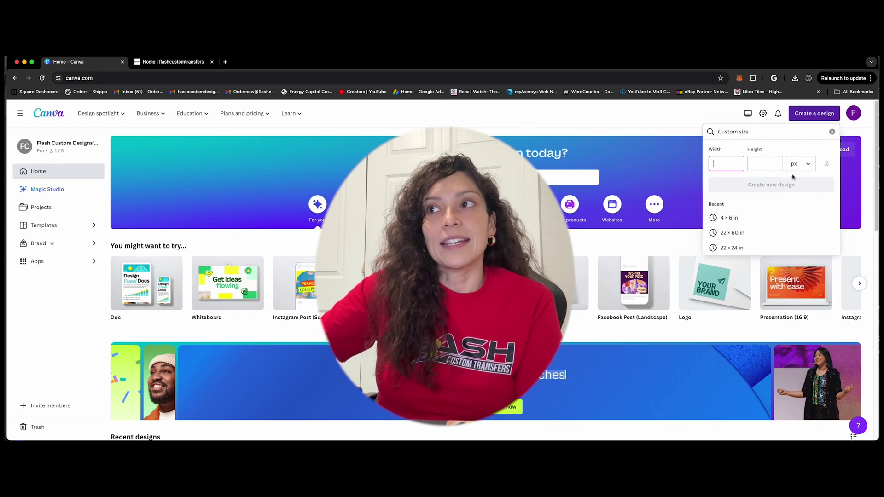
left_click(800, 164)
left_click(764, 199)
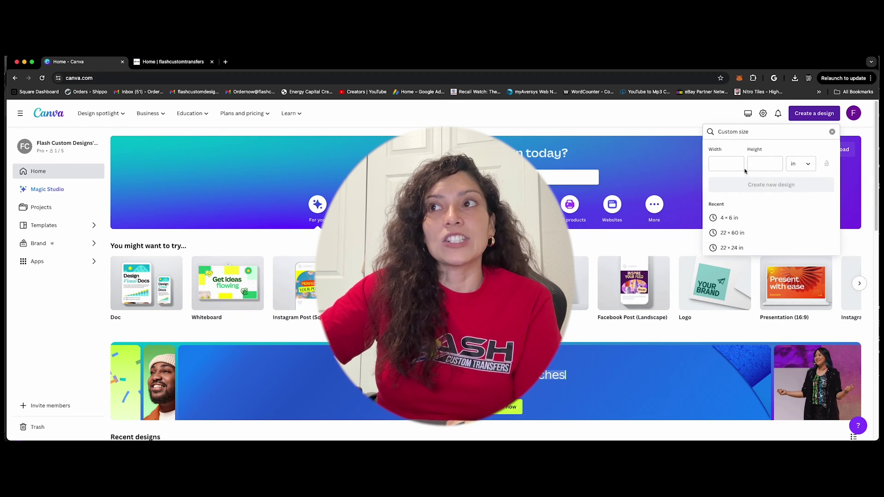
left_click(727, 164)
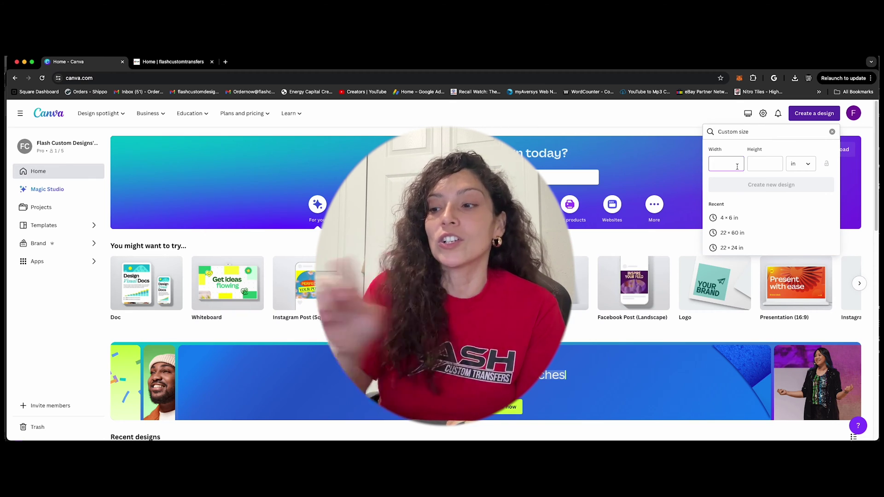
type("22")
left_click(760, 163)
type("24")
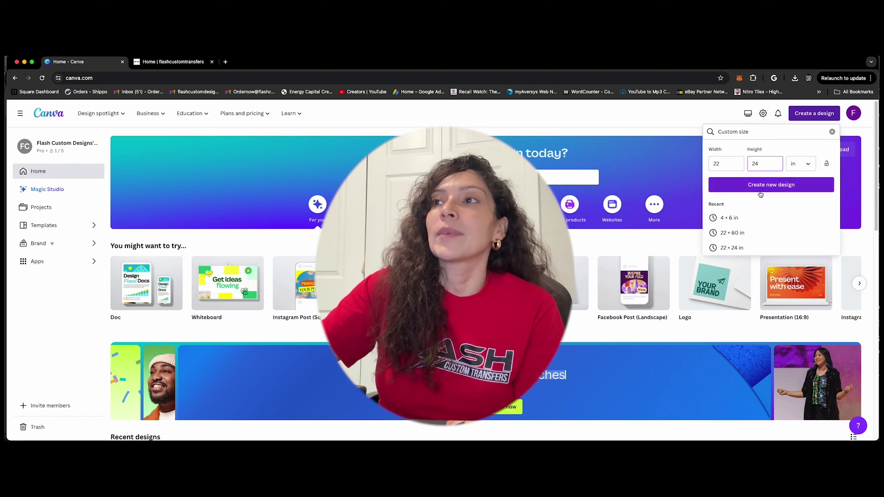
Create the 22 × 24 in design, browse Elements, then go to the Flash Custom Transfers site
left_click(772, 185)
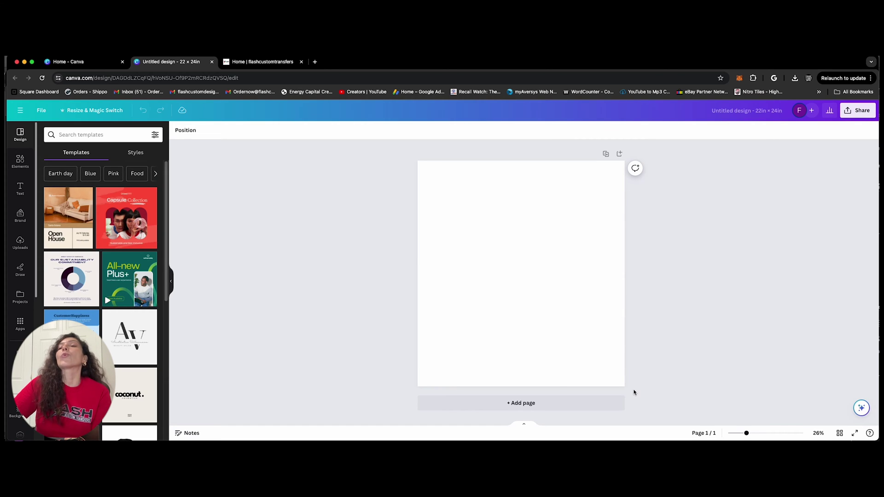
left_click(21, 161)
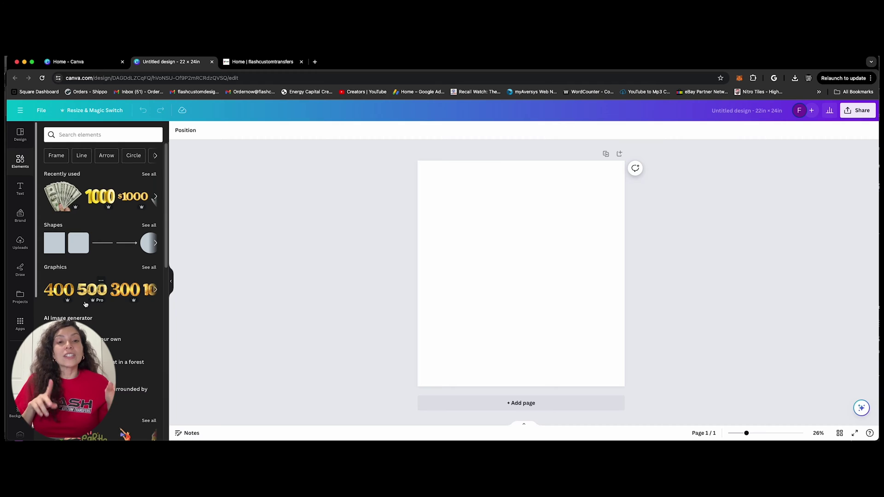
left_click(261, 62)
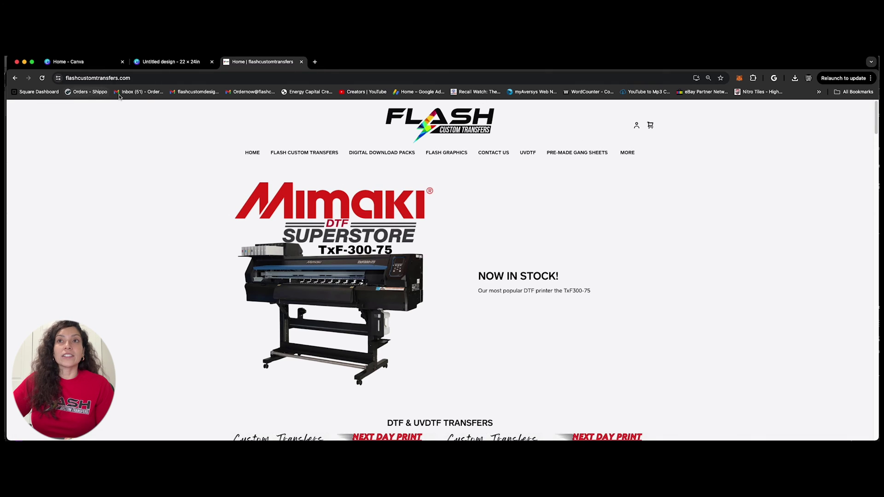
Go to the Free Stock Images page and open the Autism Awareness bundle folder
left_click(627, 152)
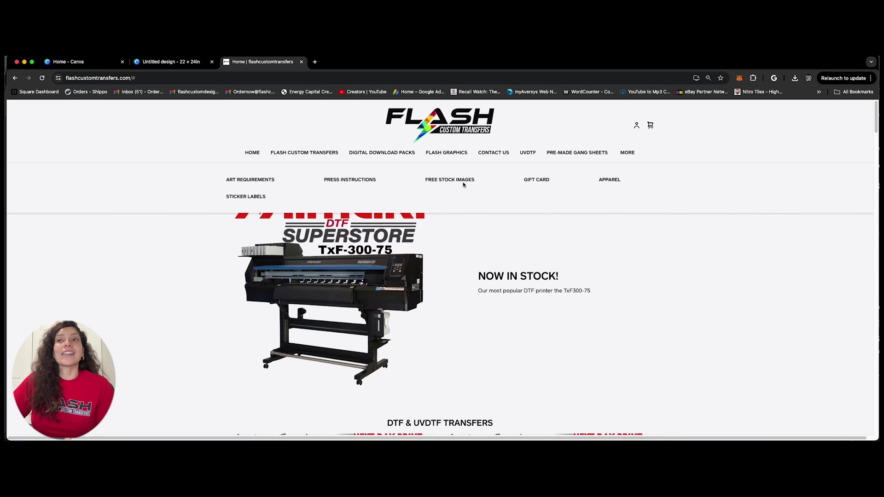
left_click(450, 179)
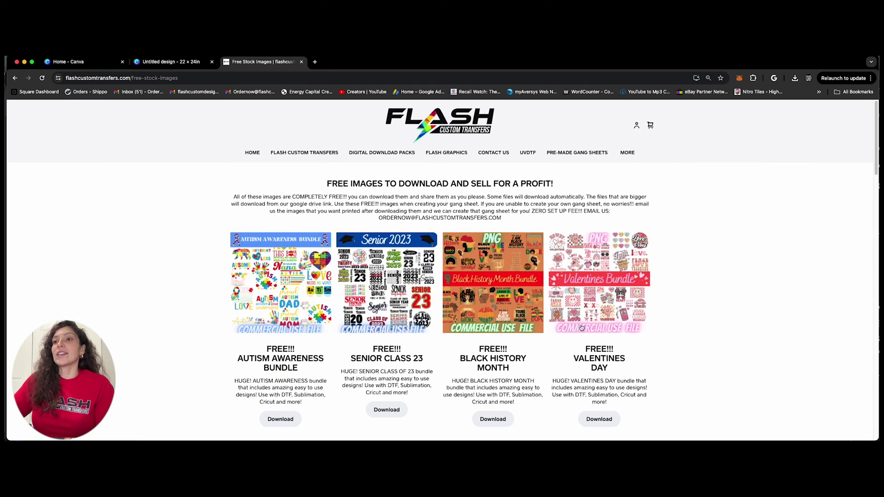
scroll(490, 342, "down", 5)
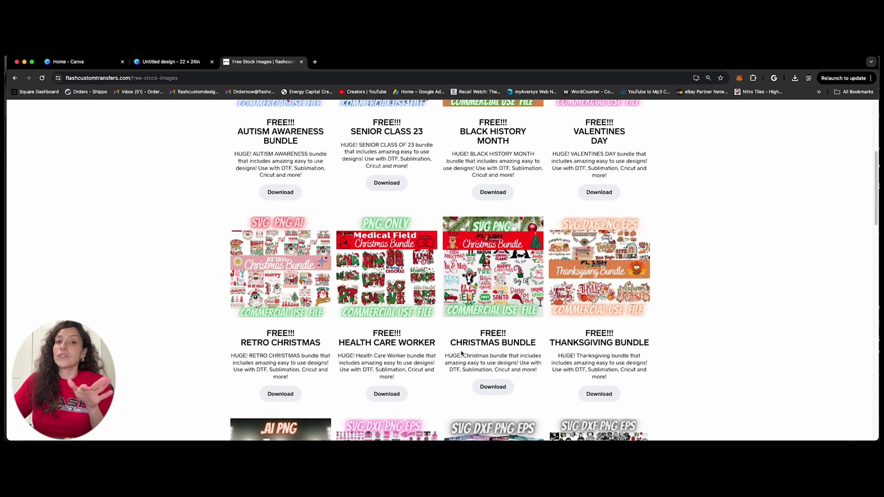
scroll(461, 354, "down", 3)
scroll(474, 371, "down", 6)
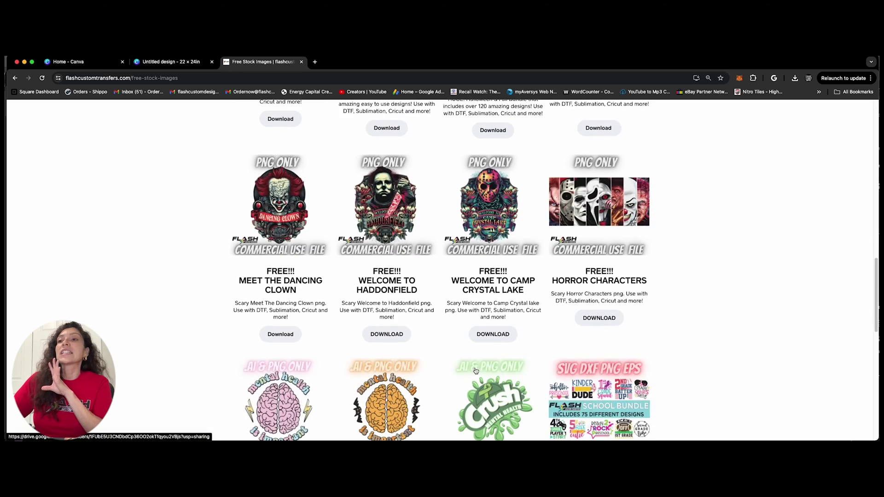
scroll(472, 372, "down", 5)
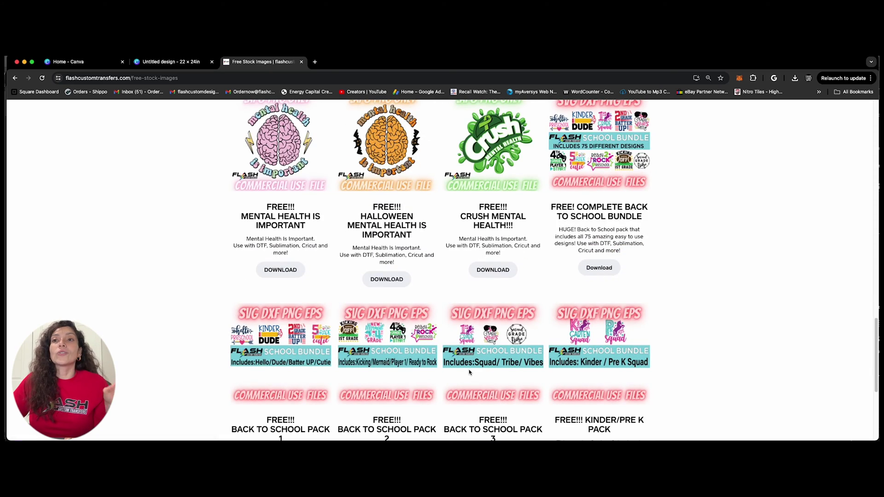
scroll(470, 371, "down", 5)
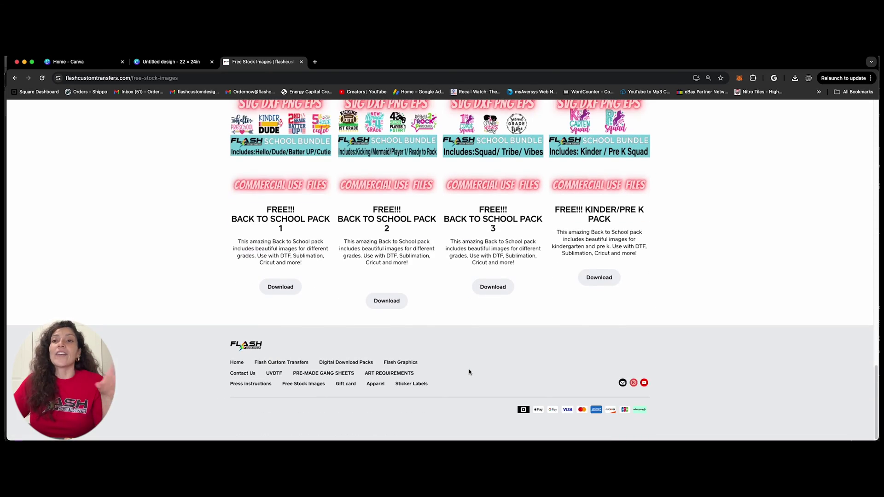
scroll(470, 372, "up", 15)
scroll(469, 372, "up", 4)
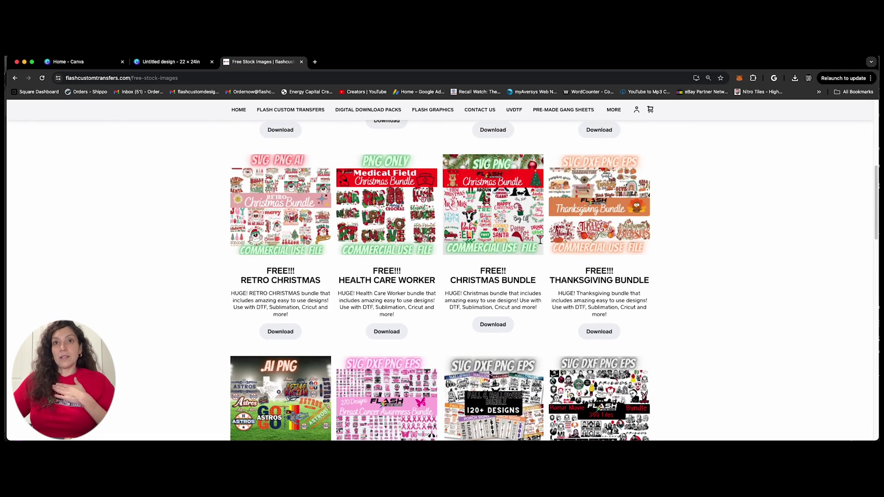
scroll(536, 377, "up", 10)
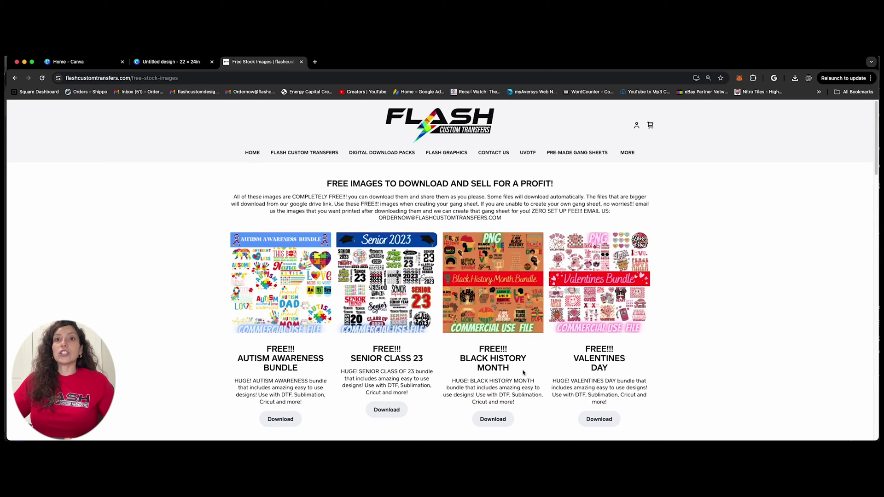
left_click(286, 281)
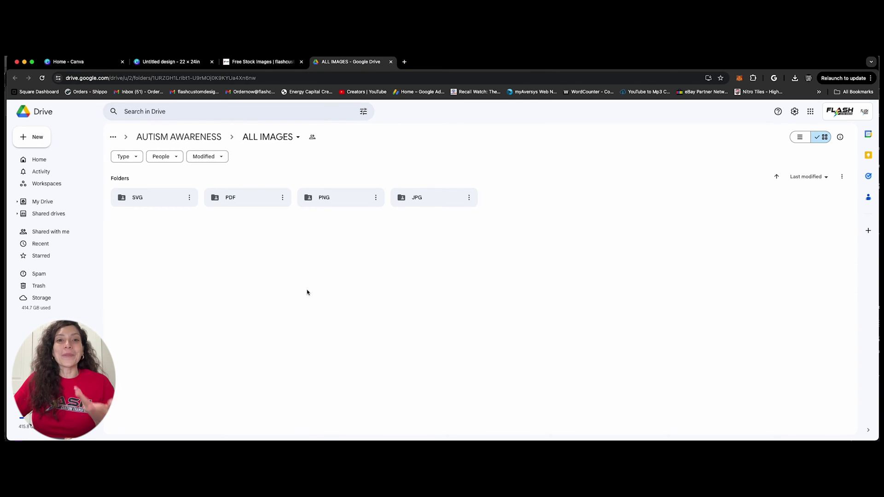
Reopen the Autism Awareness bundle folder and preview its SVG folder
left_click(263, 61)
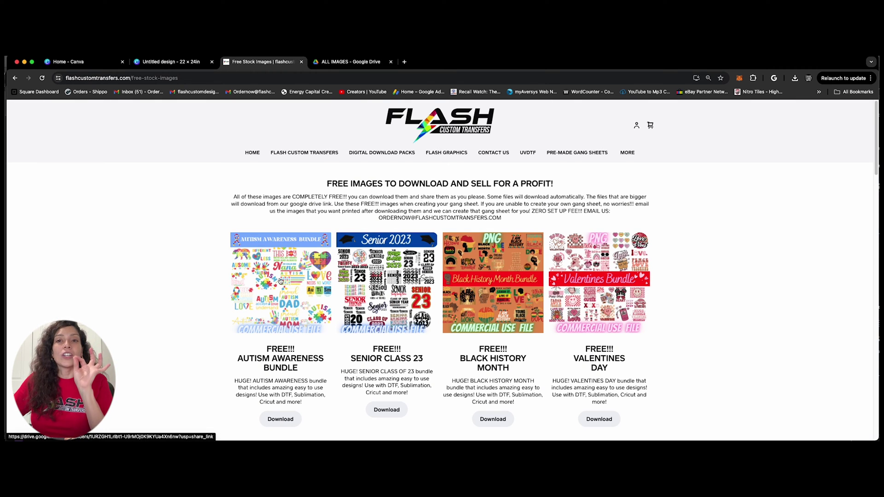
left_click(281, 281)
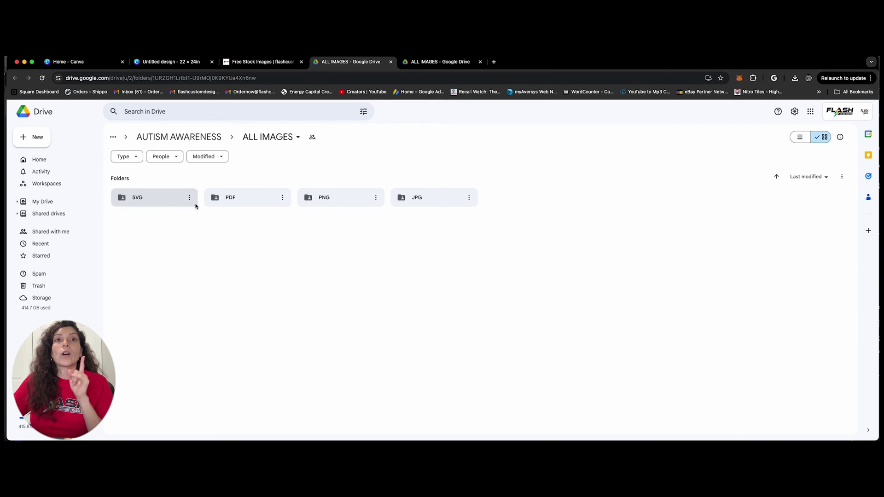
double_click(164, 198)
scroll(465, 344, "down", 4)
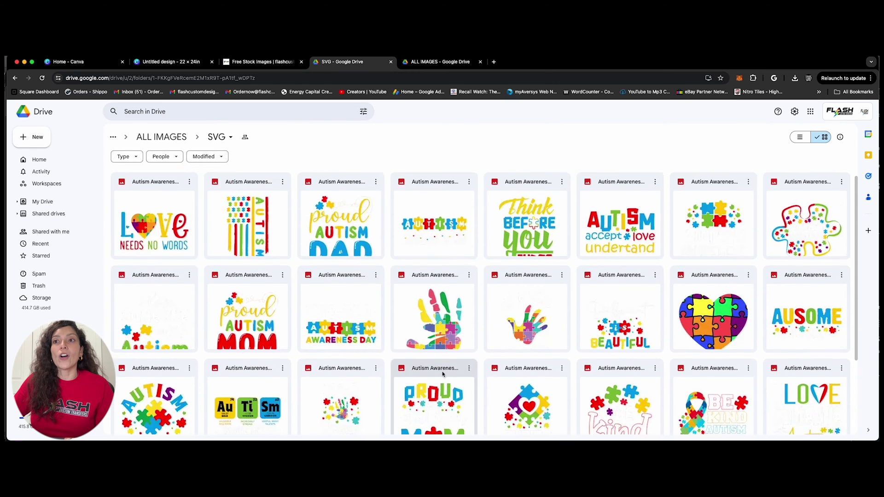
left_click(14, 78)
Preview the PDF, PNG and JPG folders, returning to ALL IMAGES each time
double_click(251, 202)
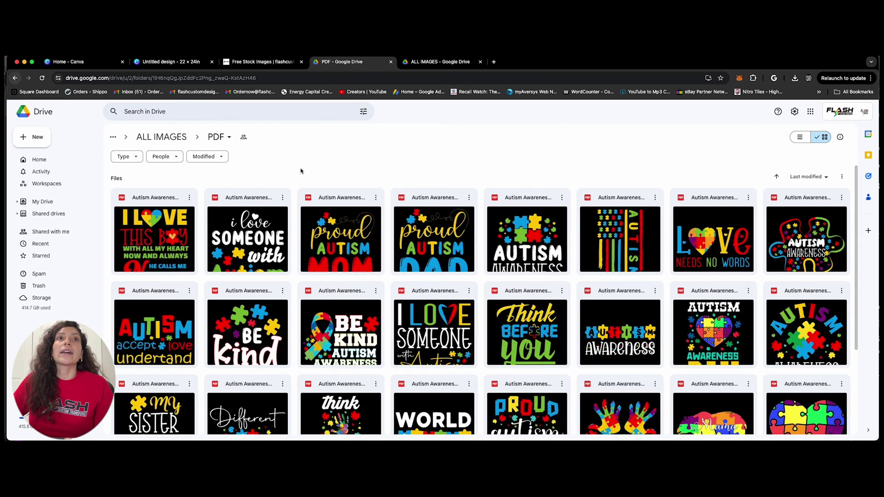
left_click(15, 78)
double_click(346, 198)
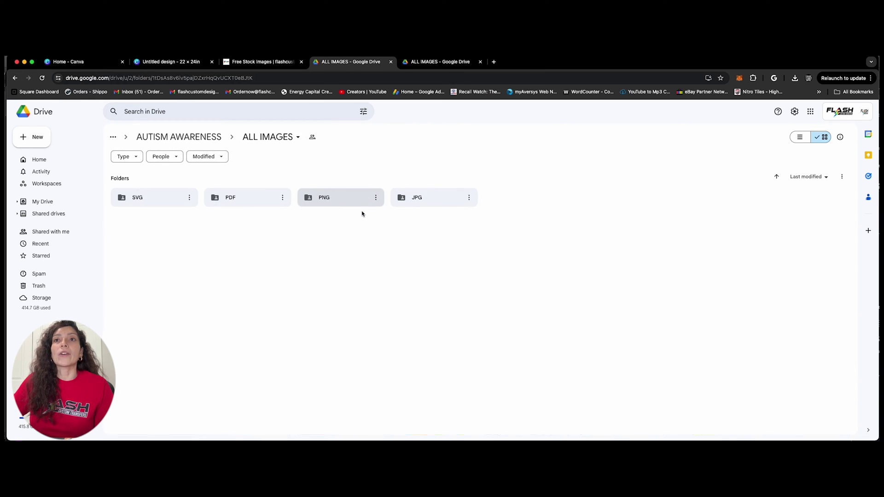
left_click(14, 77)
double_click(429, 197)
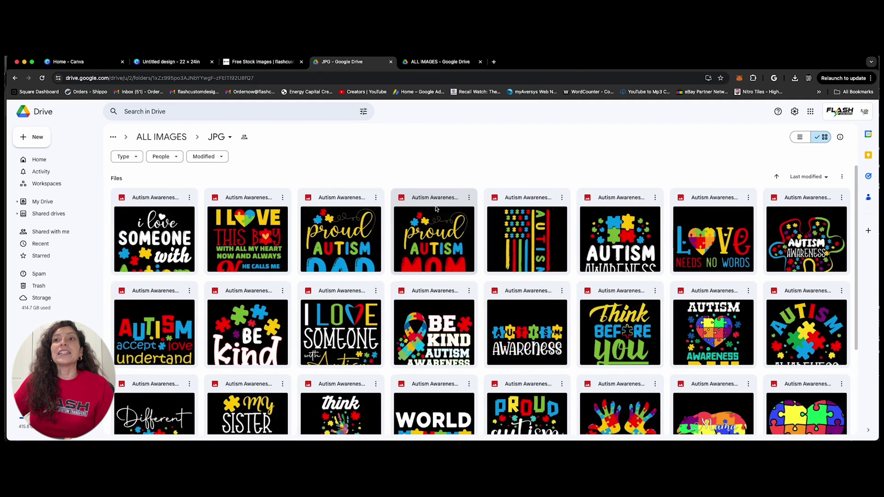
left_click(14, 77)
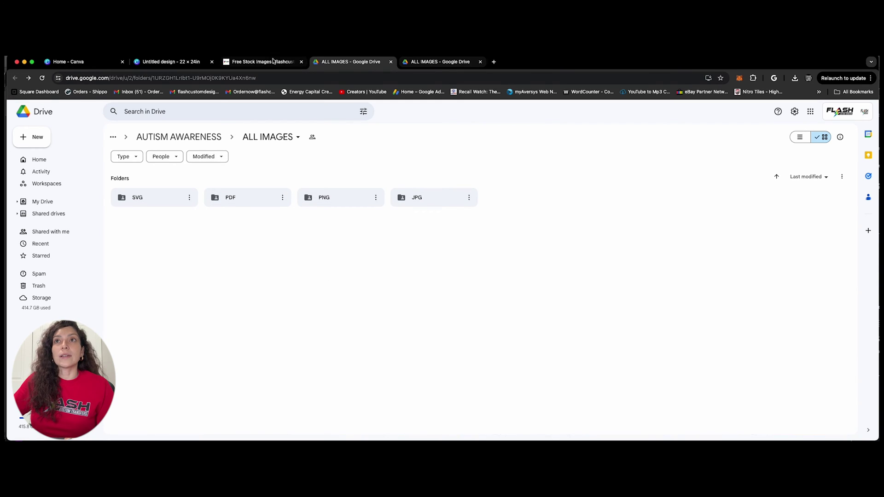
Open the Senior Class 23 bundle and preview zip_Classof2023BUNDLE1
left_click(263, 61)
left_click(387, 283)
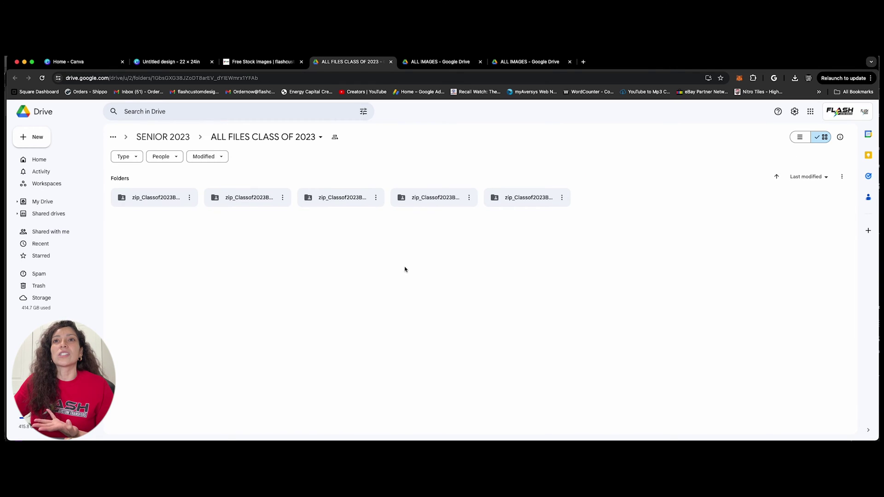
left_click(155, 197)
double_click(156, 197)
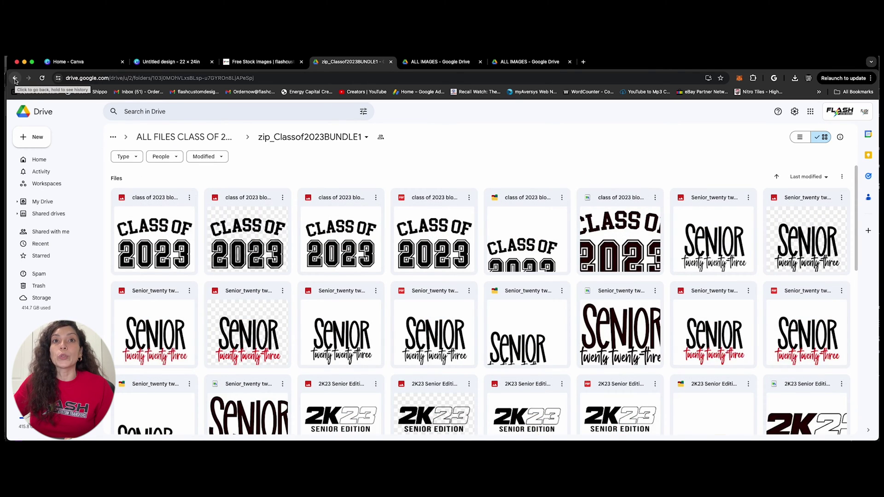
left_click(16, 79)
Preview zip_Classof2023BUNDLE4 and zip_Classof2023BUNDLE2, returning to ALL FILES CLASS OF 2023
left_click(526, 199)
double_click(526, 202)
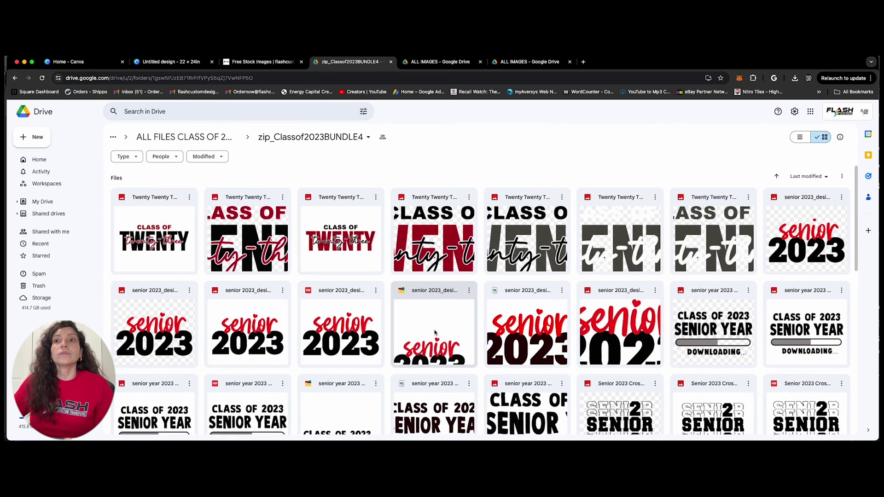
scroll(413, 295, "down", 3)
scroll(411, 295, "up", 3)
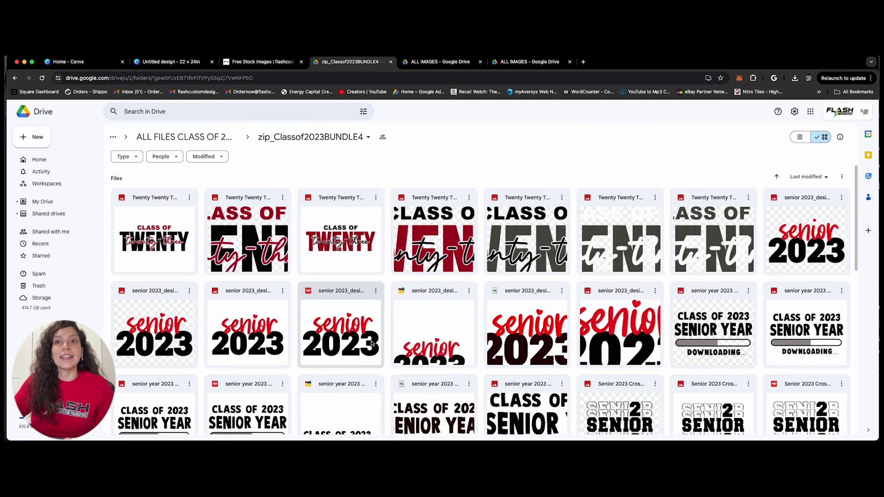
scroll(450, 348, "down", 5)
scroll(485, 360, "down", 5)
scroll(548, 368, "down", 5)
scroll(547, 369, "up", 5)
scroll(546, 368, "up", 3)
scroll(542, 369, "down", 8)
scroll(548, 358, "down", 5)
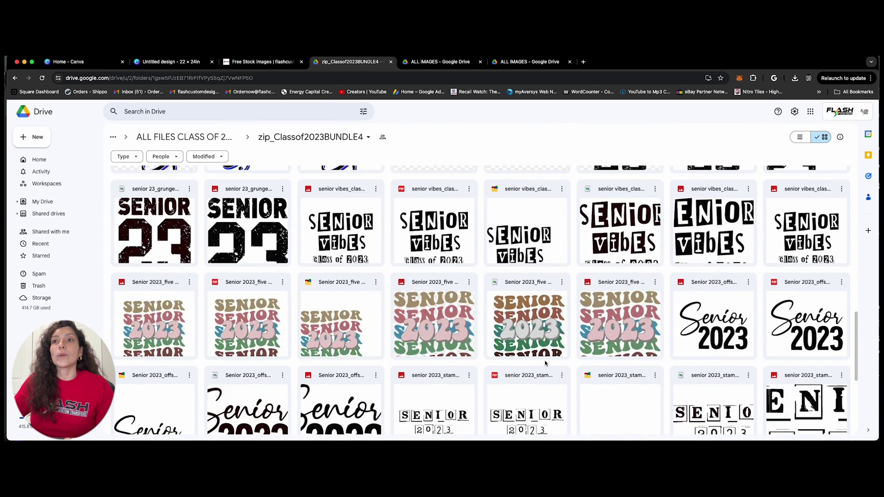
scroll(546, 364, "up", 10)
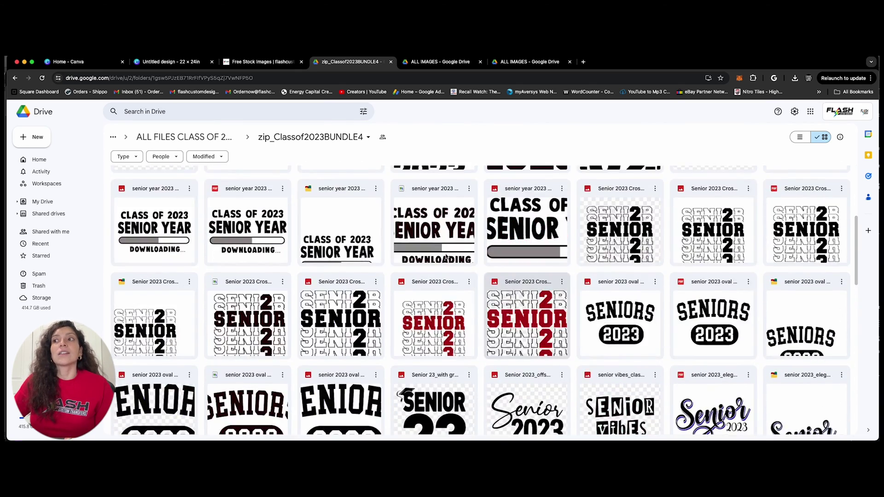
left_click(15, 78)
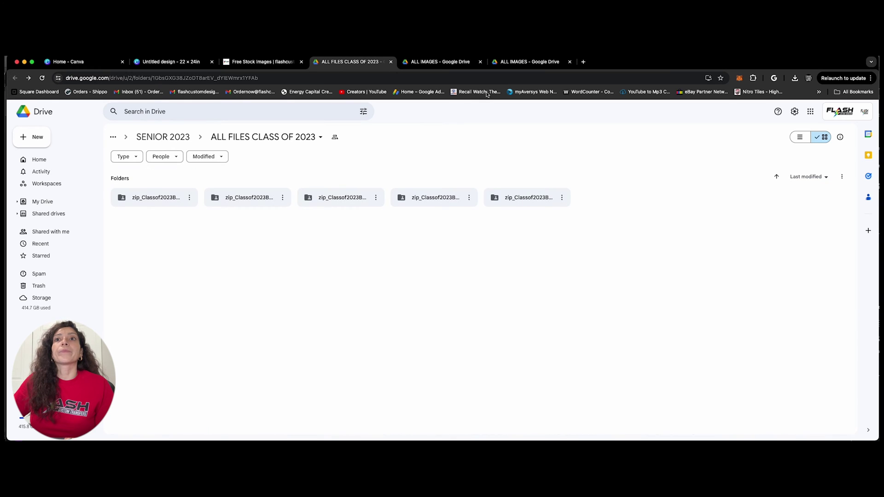
left_click(236, 198)
double_click(236, 198)
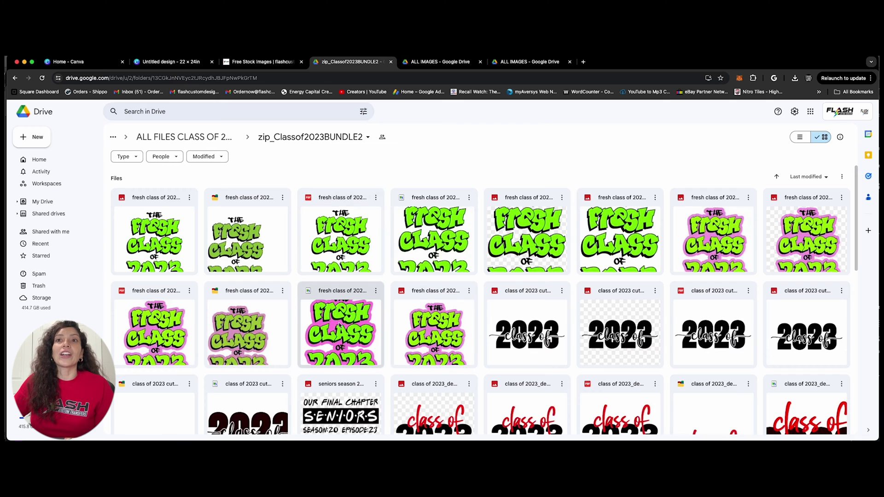
scroll(354, 313, "down", 5)
scroll(238, 226, "up", 3)
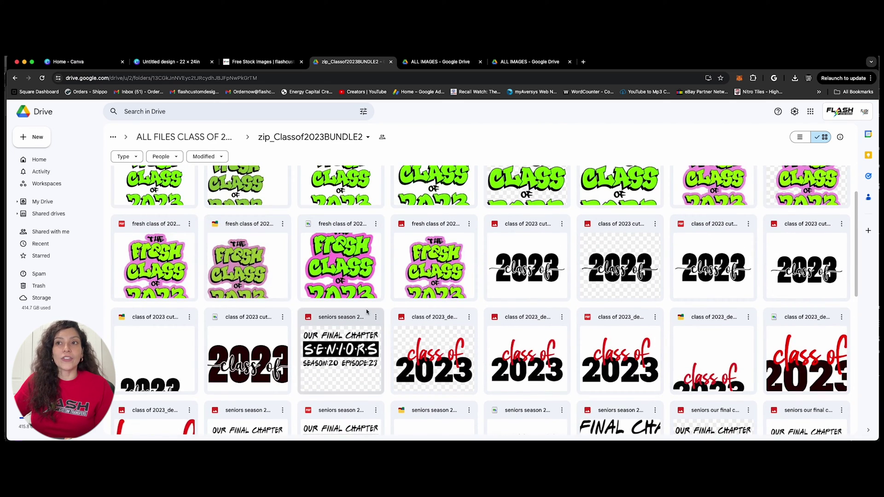
scroll(428, 317, "down", 5)
scroll(484, 311, "down", 5)
scroll(539, 345, "down", 5)
scroll(561, 360, "up", 2)
scroll(484, 310, "up", 5)
scroll(484, 311, "up", 8)
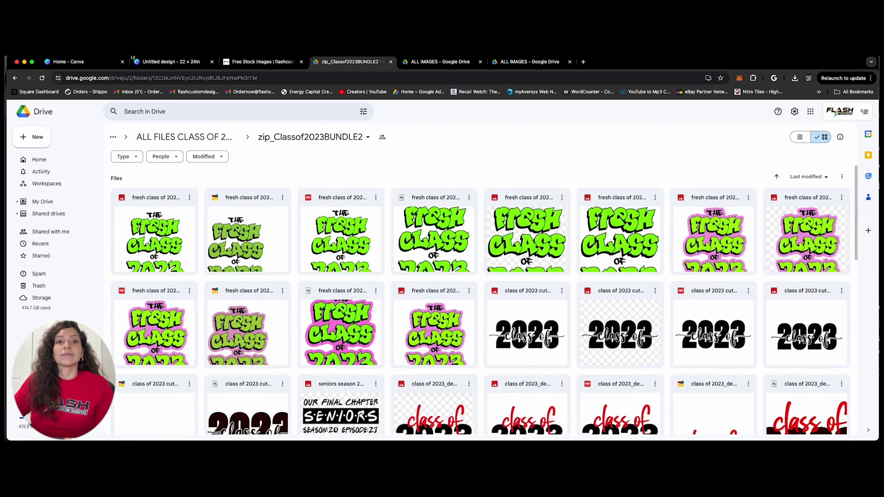
left_click(16, 77)
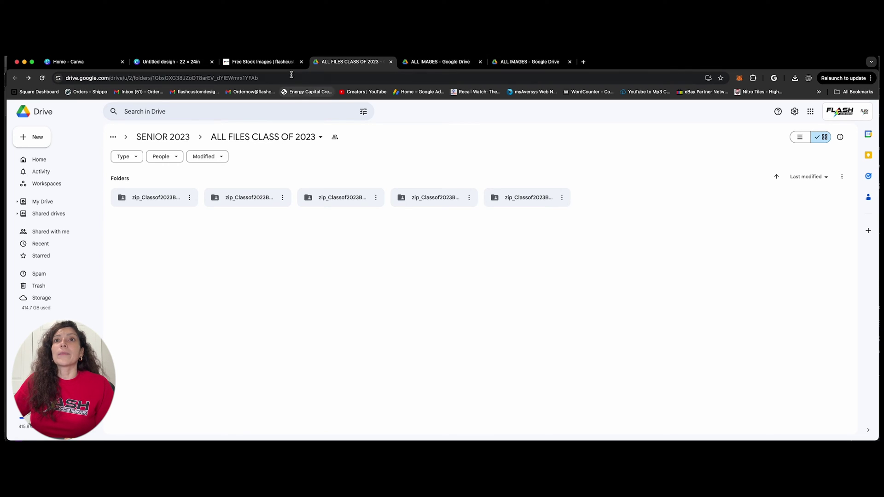
Open the Autism Awareness PNG folder and download the AUTISM design
left_click(262, 62)
left_click(285, 260)
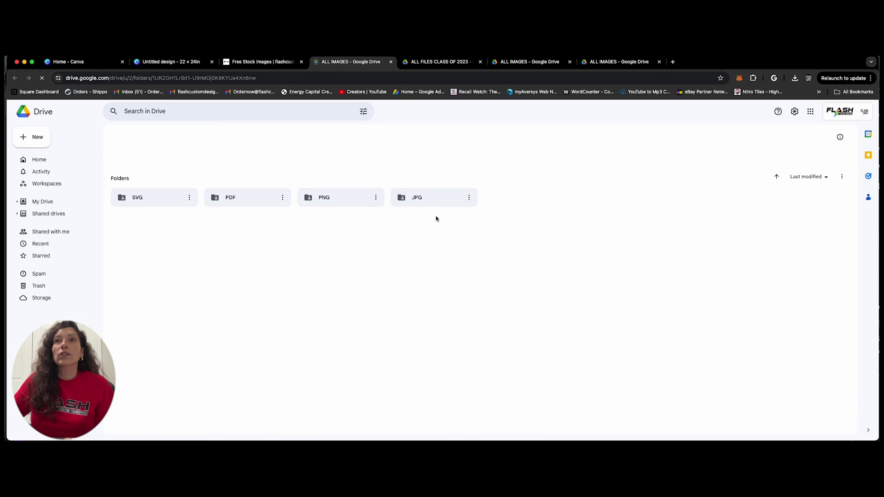
double_click(347, 197)
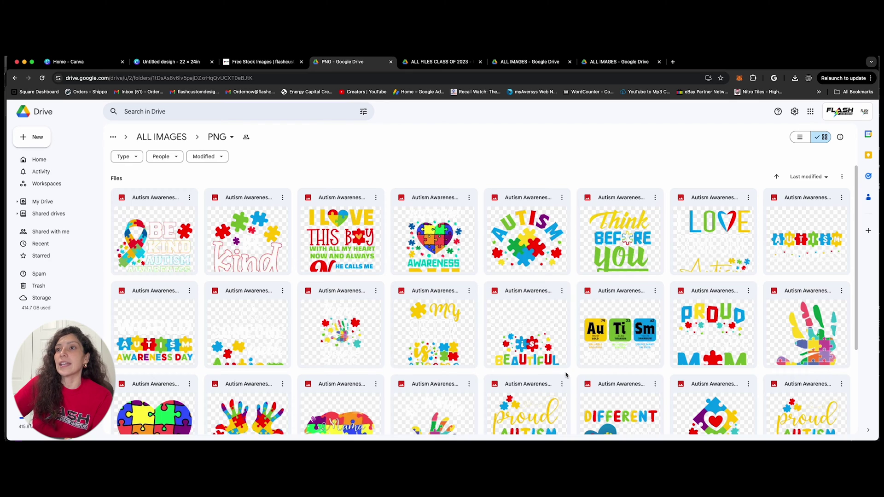
scroll(565, 346, "down", 2)
scroll(539, 290, "up", 2)
right_click(521, 244)
left_click(542, 262)
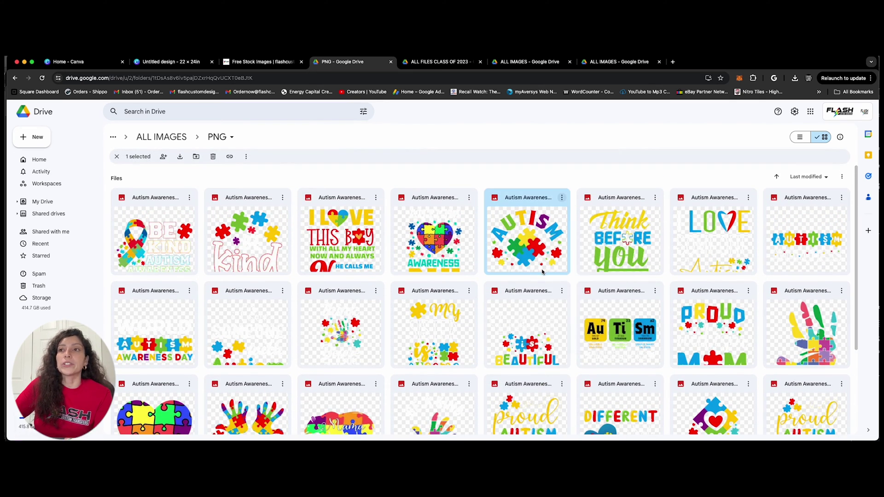
left_click(426, 141)
scroll(455, 277, "down", 3)
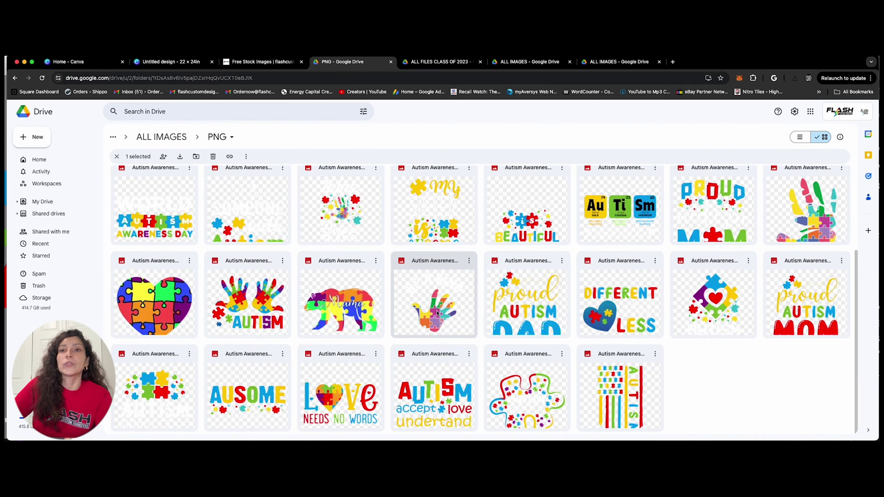
Download the DIFFERENT Not LESS and LOVE NEEDS NO WORDS designs
right_click(639, 311)
left_click(677, 341)
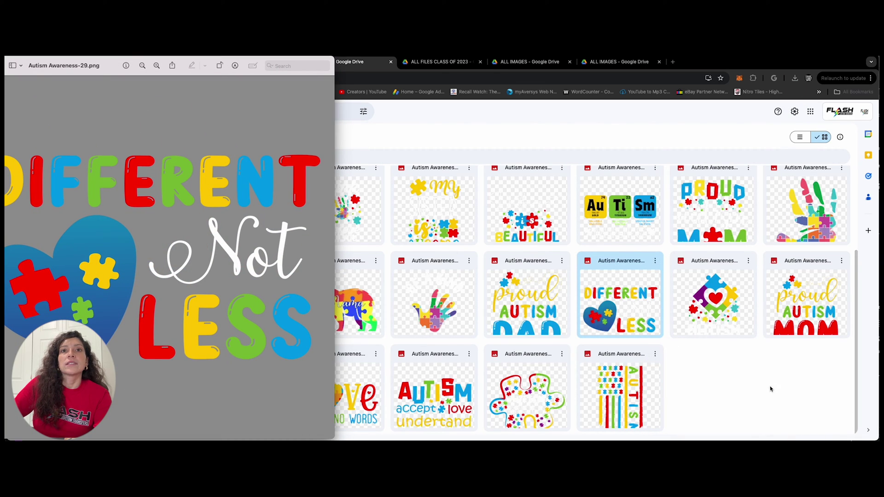
key("super+w")
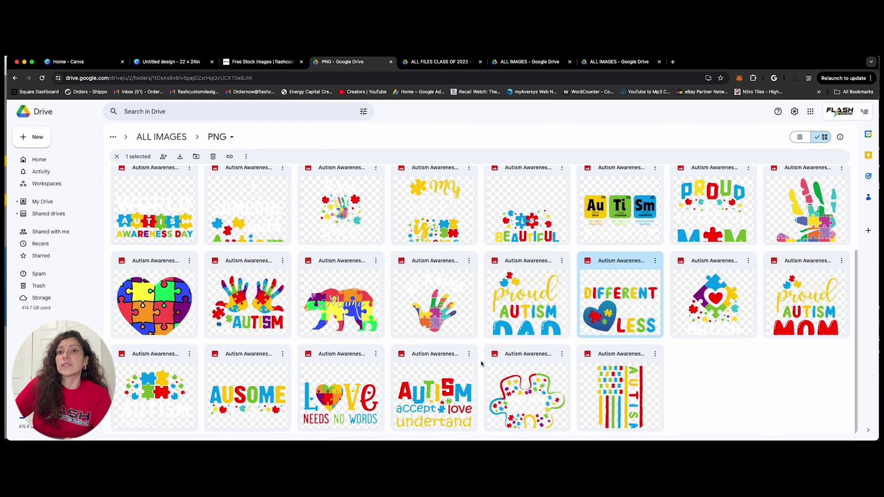
right_click(373, 373)
left_click(416, 295)
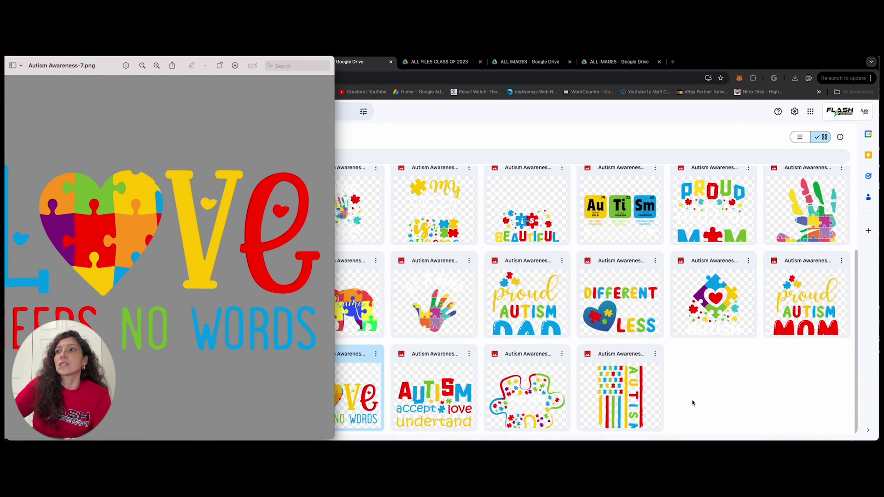
key("super+w")
Download the AuTiSm and proud AUTISM MOM designs, then return to Canva
right_click(620, 205)
left_click(642, 251)
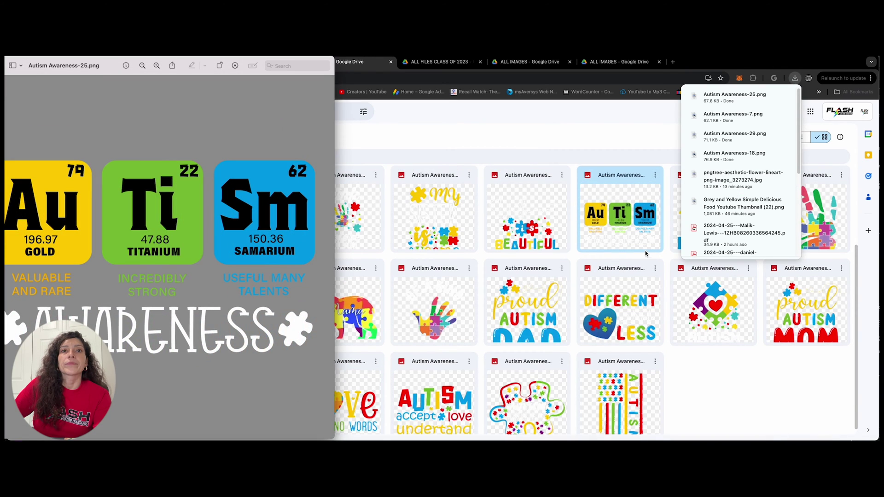
left_click(727, 348)
right_click(799, 330)
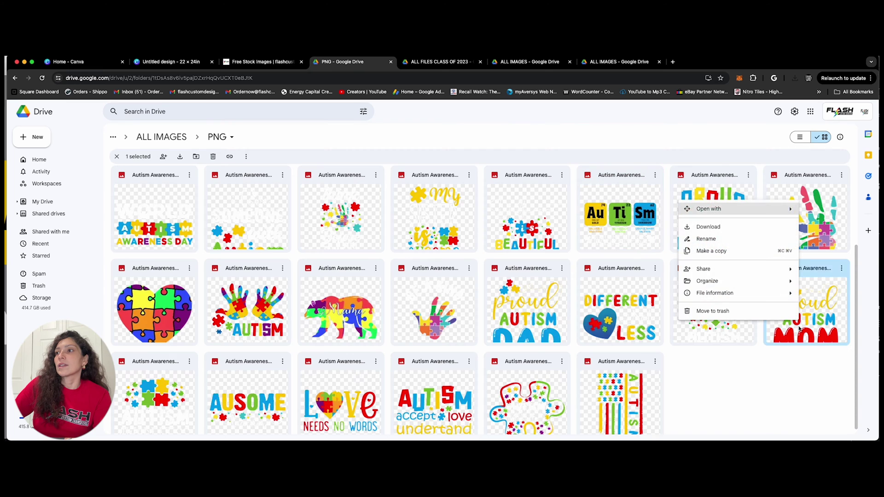
left_click(706, 229)
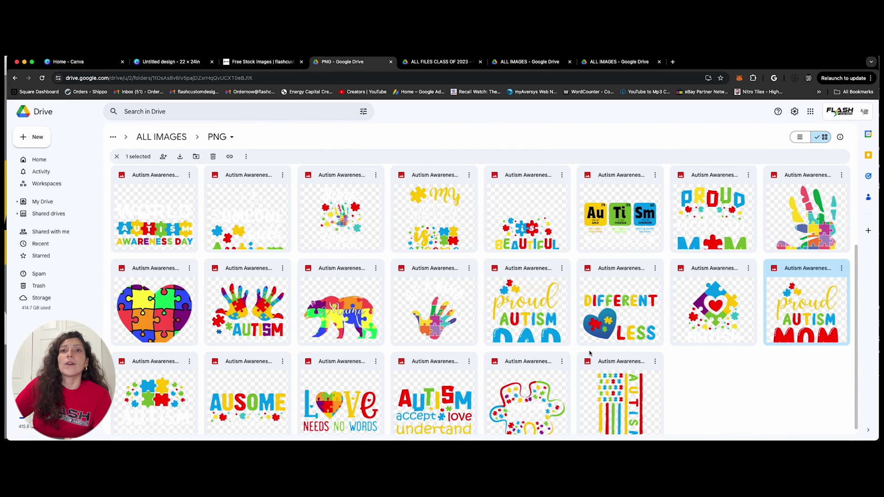
left_click(688, 390)
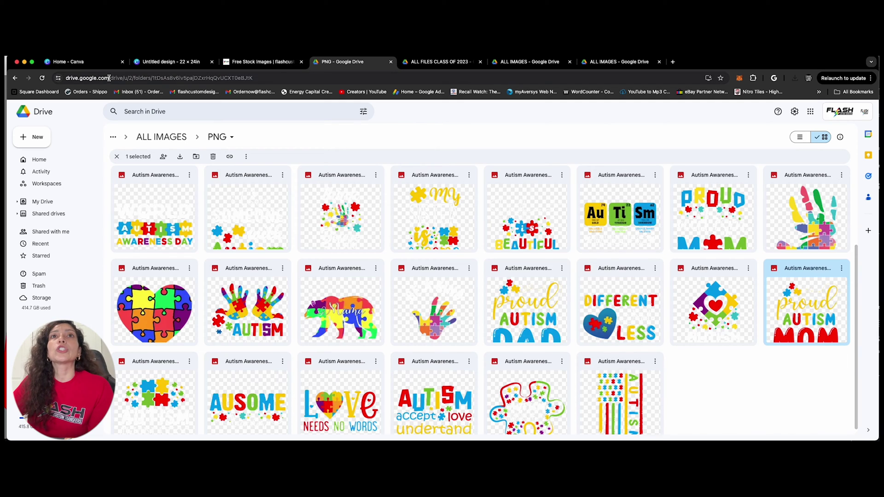
left_click(153, 62)
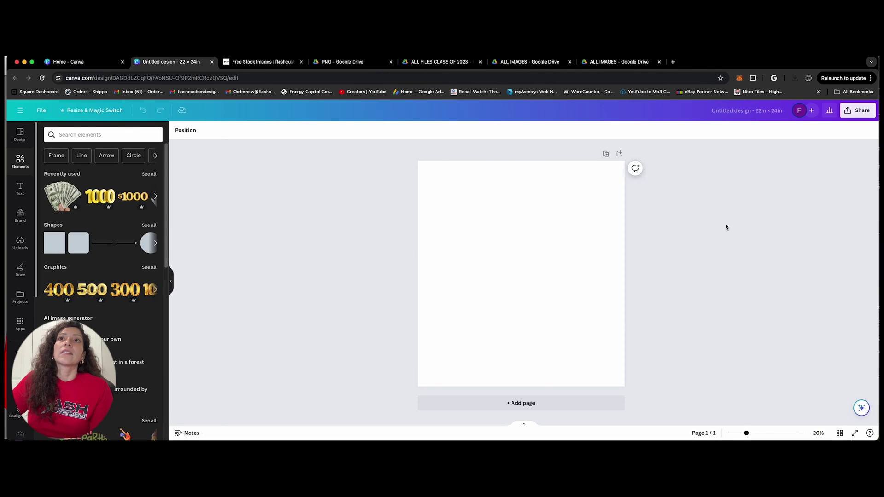
Upload the five downloaded Autism Awareness PNGs from Downloads into Canva
left_click(22, 242)
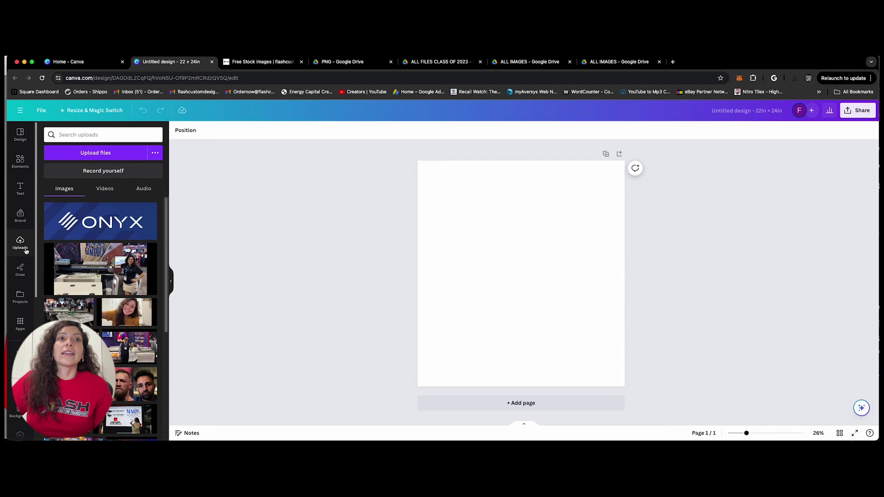
left_click(106, 153)
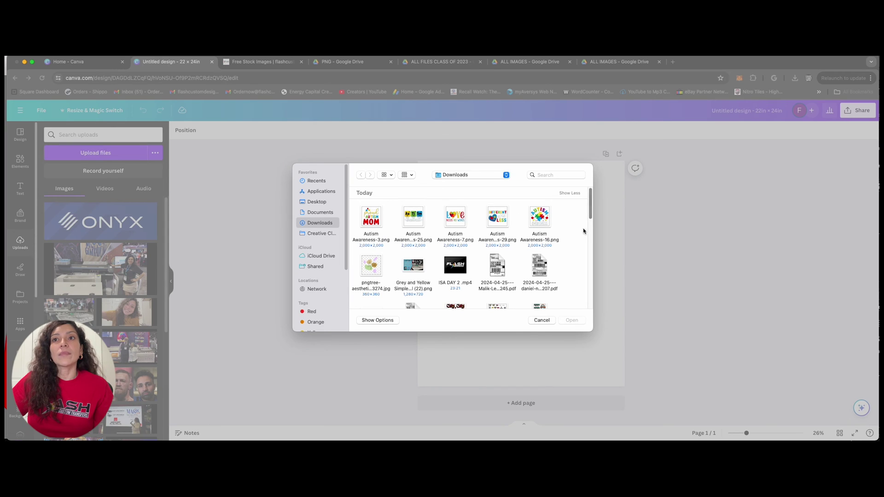
left_click_drag(573, 228, 358, 226)
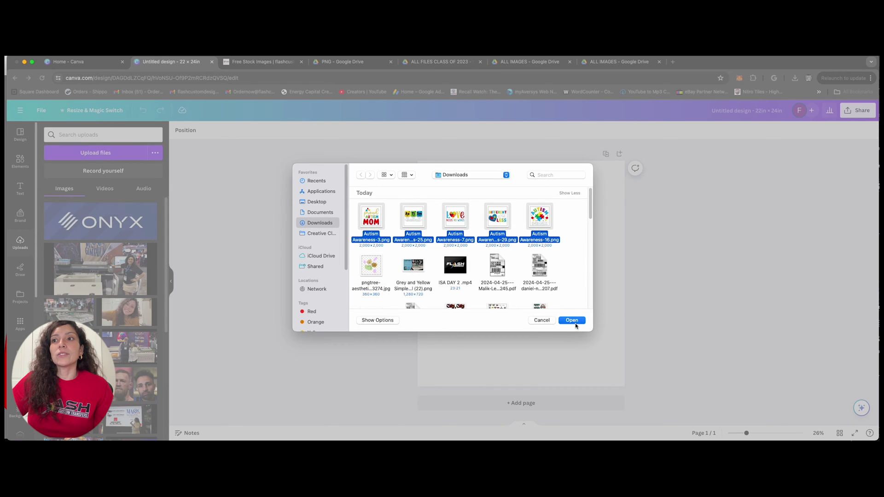
left_click(572, 320)
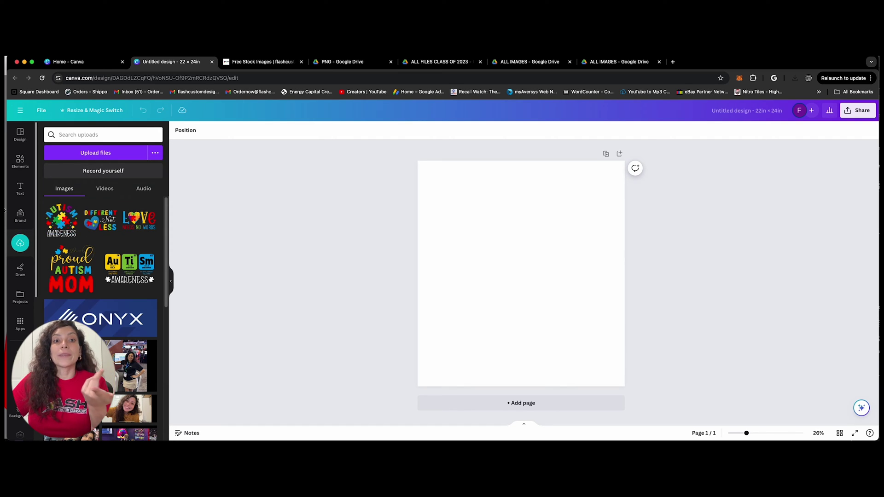
Search elements for 'Flowers' and add the three pastel flowers graphic to the page
left_click(16, 165)
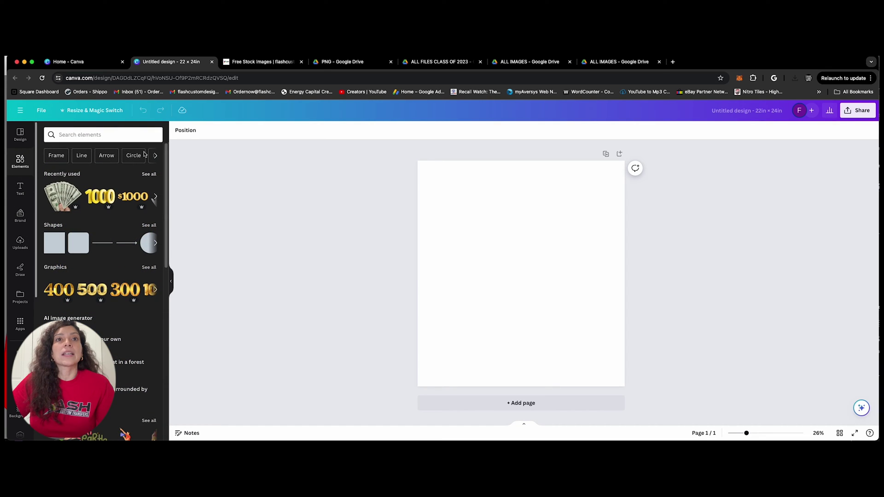
left_click(104, 134)
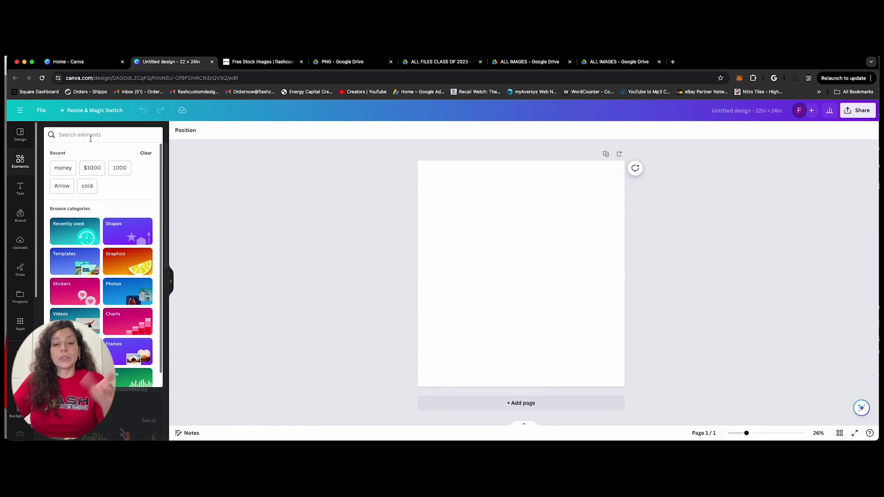
type("Flowers")
key("Return")
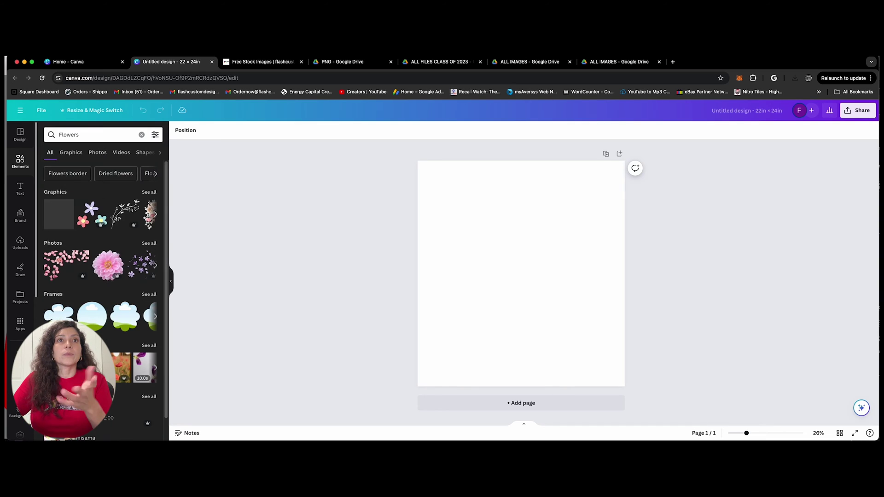
left_click(97, 211)
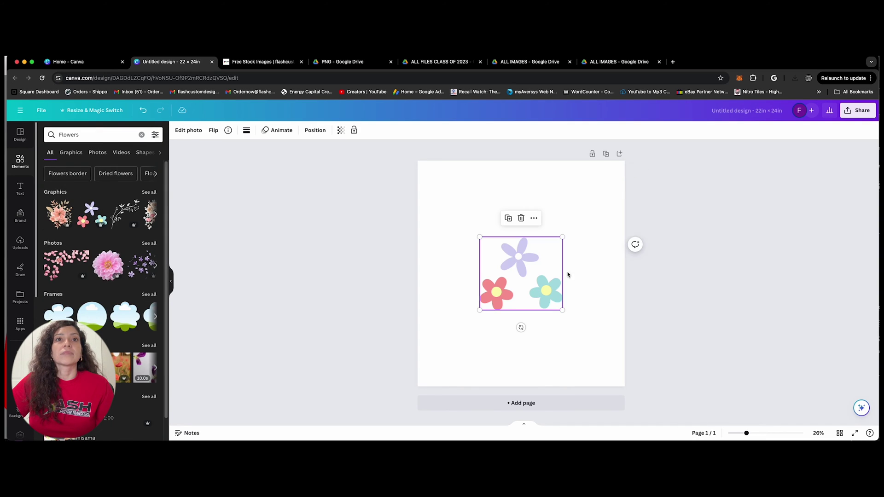
scroll(97, 276, "down", 1)
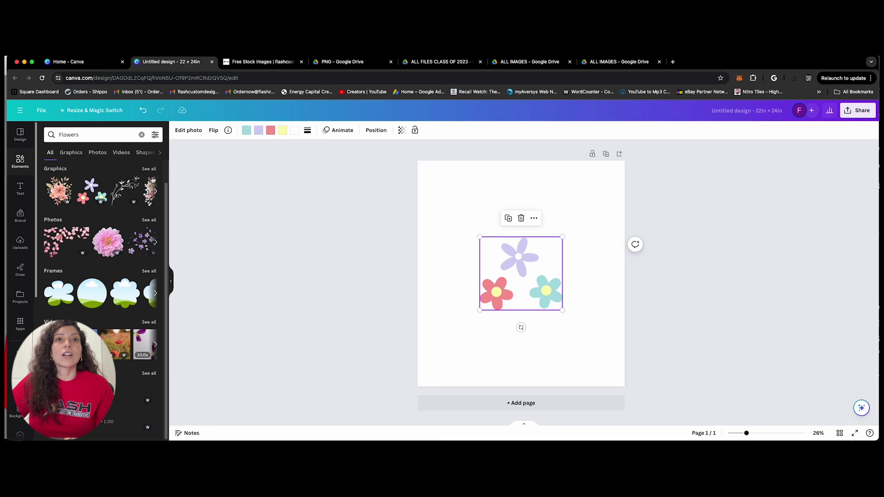
left_click(150, 169)
scroll(129, 290, "down", 5)
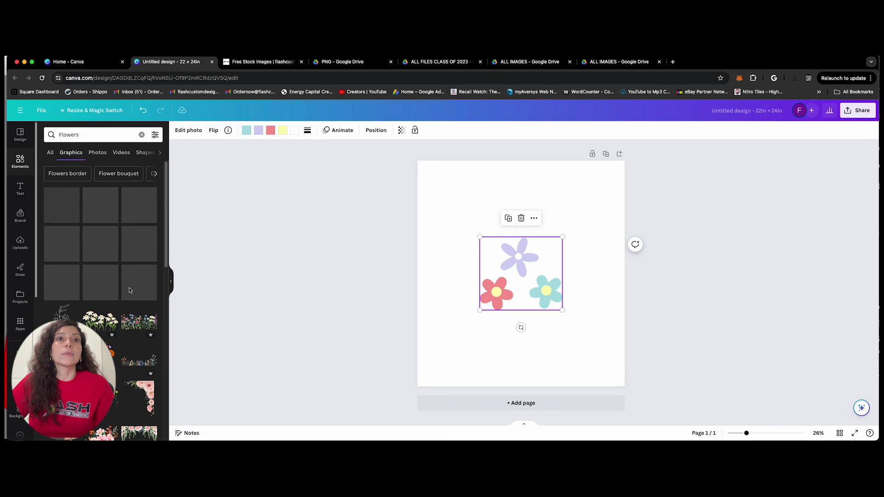
left_click(141, 134)
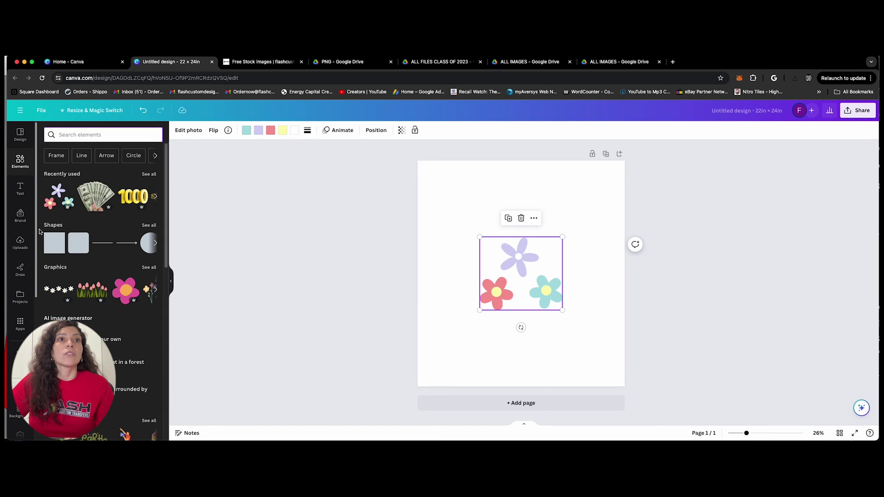
Move the flowers down and place the AUTISM design above them at 8.8 × 8.8
left_click(20, 246)
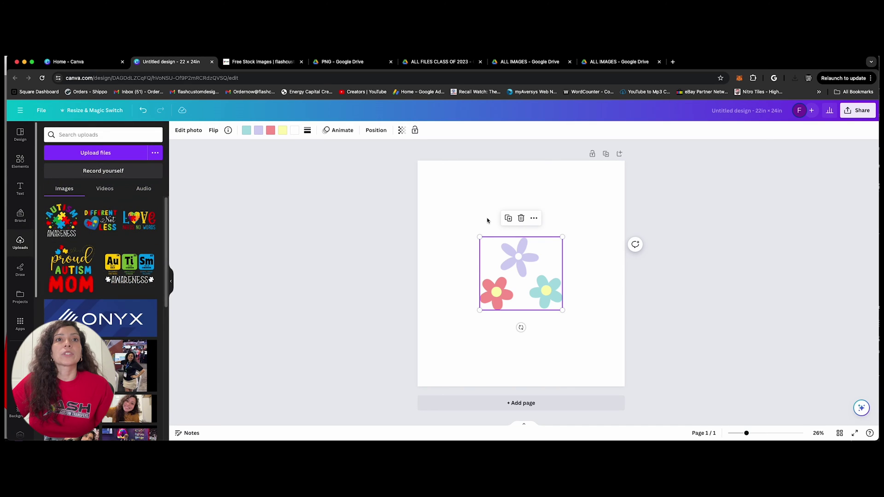
left_click_drag(542, 297, 506, 347)
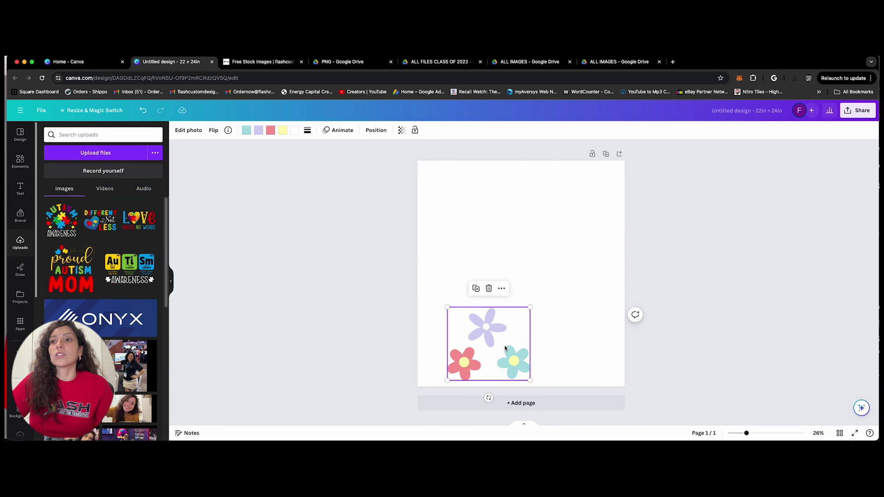
left_click(61, 220)
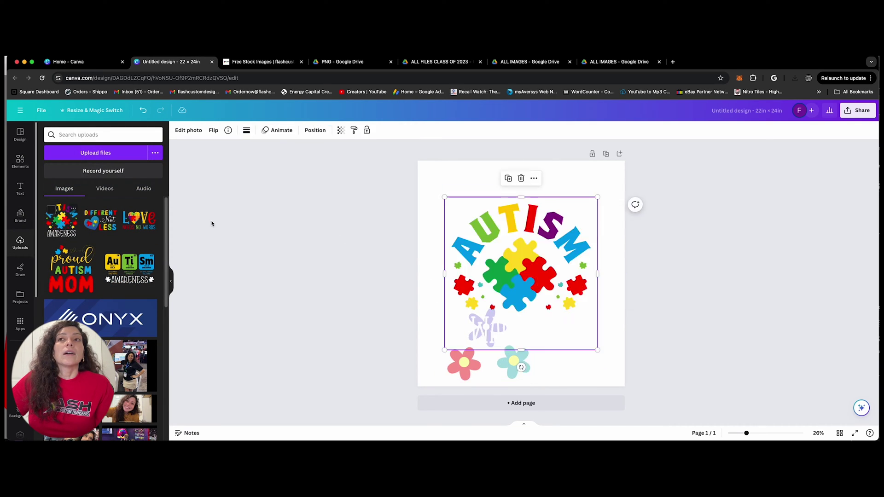
left_click_drag(551, 275, 513, 251)
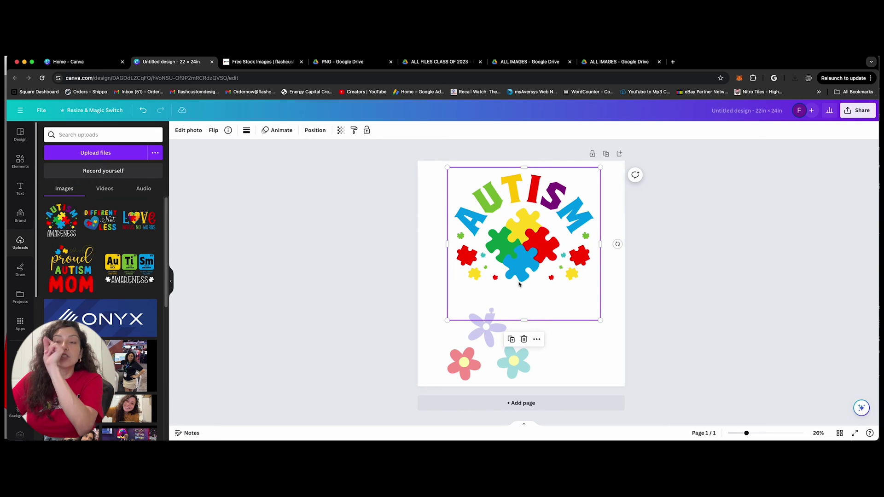
left_click_drag(600, 320, 515, 264)
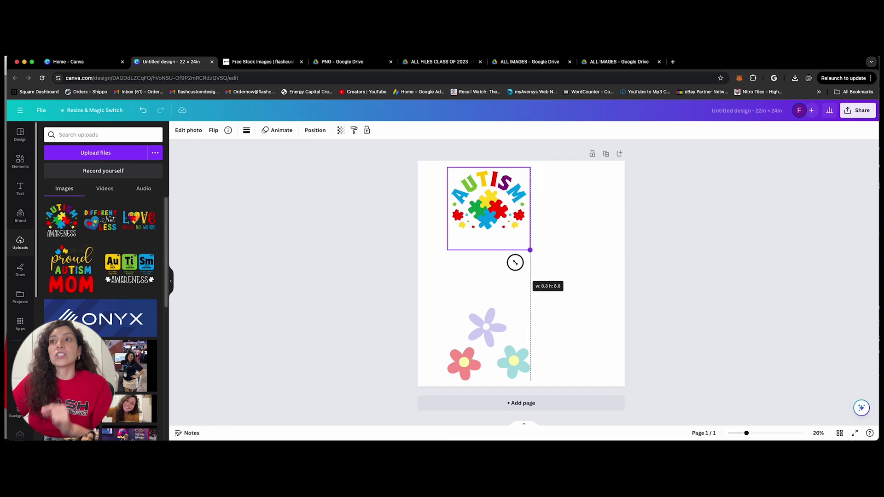
mouse_move(504, 207)
left_mouse_down()
mouse_move(482, 233)
mouse_move(546, 256)
mouse_move(539, 273)
left_mouse_up()
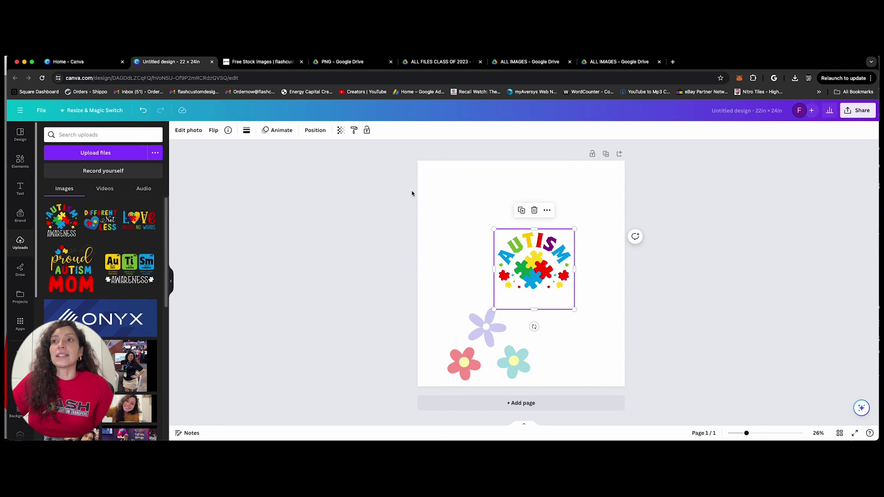
left_click(444, 183)
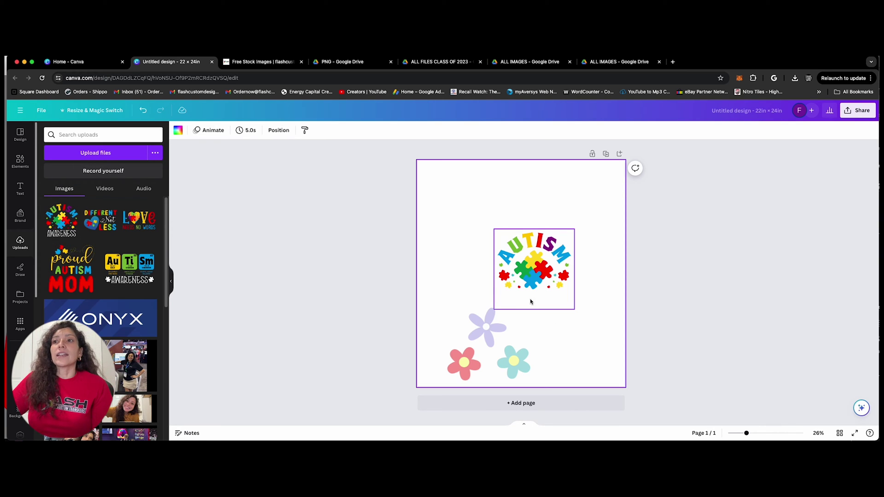
Make the page background light grey and move the Autism design to the top-left
left_click(178, 130)
scroll(134, 238, "down", 3)
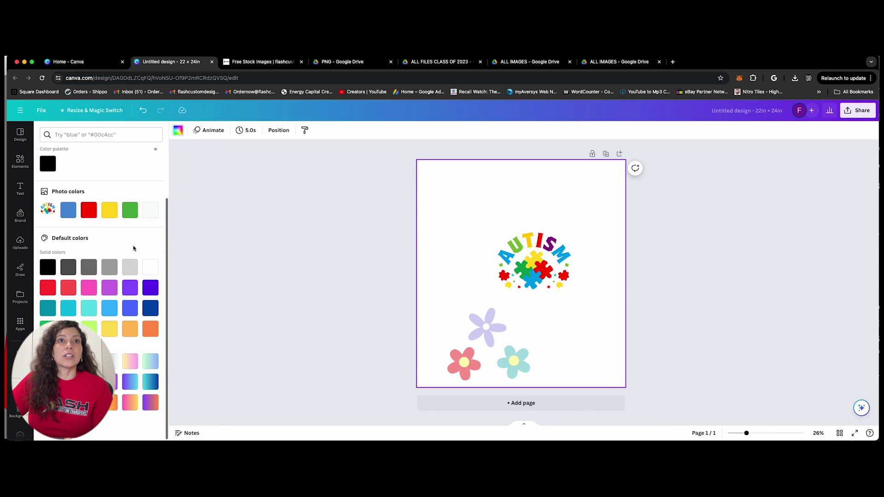
left_click(130, 269)
left_click(287, 259)
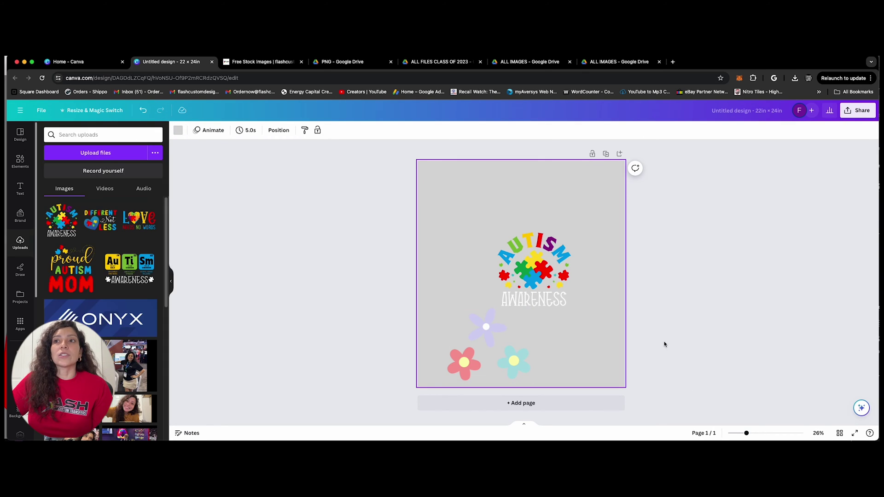
left_click_drag(534, 270, 466, 211)
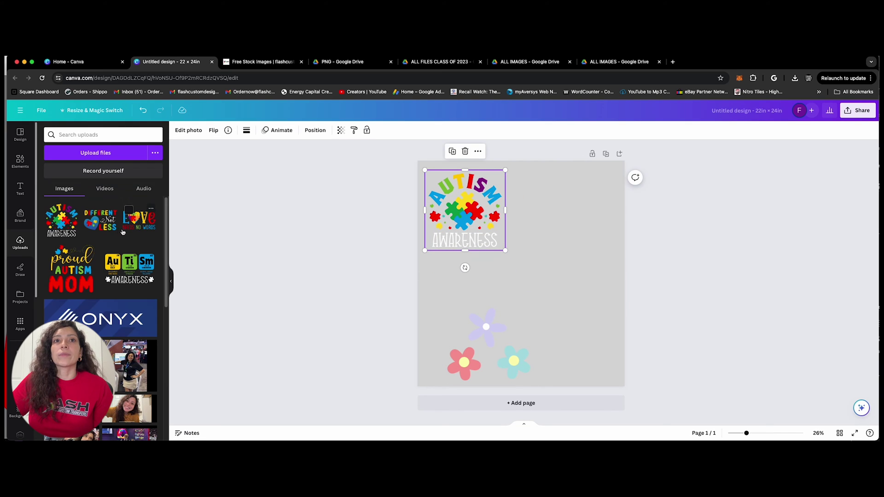
Add and shrink Different Not Less and Love Needs No Words beside the Autism design
left_click(105, 225)
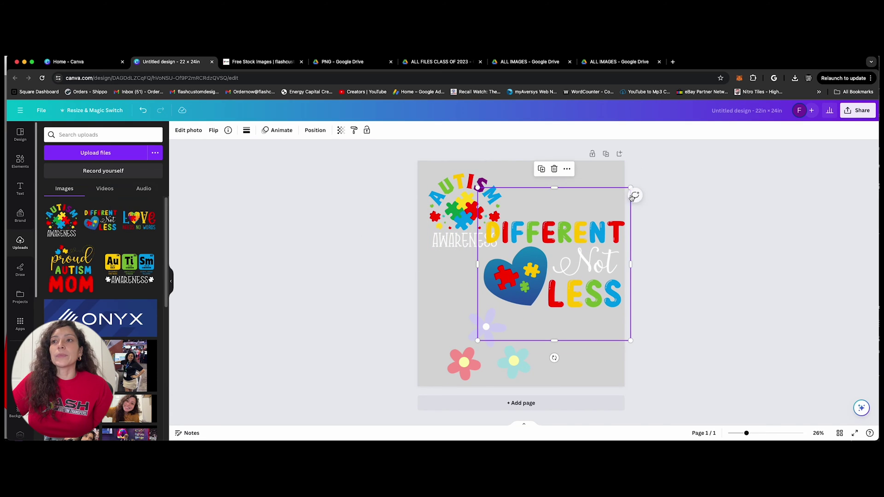
left_click_drag(598, 199, 580, 250)
left_click_drag(545, 284, 574, 228)
left_click(139, 222)
left_click_drag(598, 199, 515, 284)
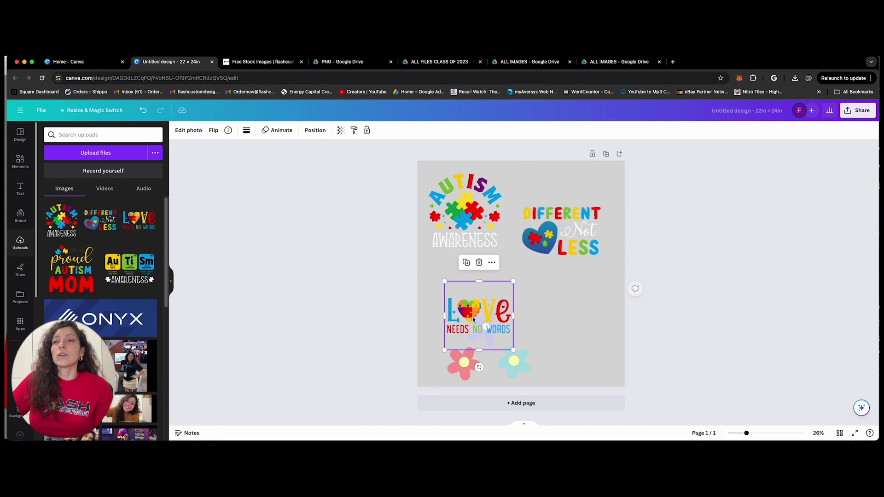
left_click_drag(484, 311, 570, 297)
Add and shrink Proud Autism Mom at bottom-left and Au Ti Sm Awareness at bottom-right
left_click(69, 280)
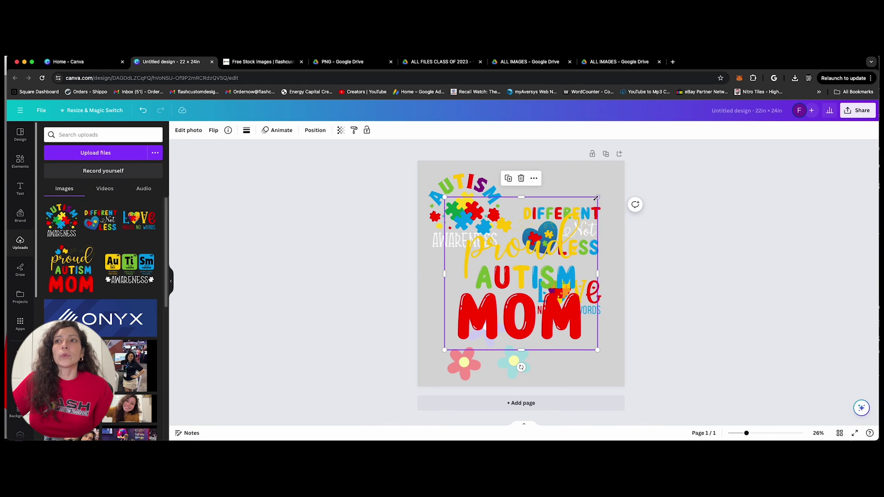
left_click_drag(596, 198, 526, 270)
left_click_drag(491, 304, 470, 331)
left_click(130, 266)
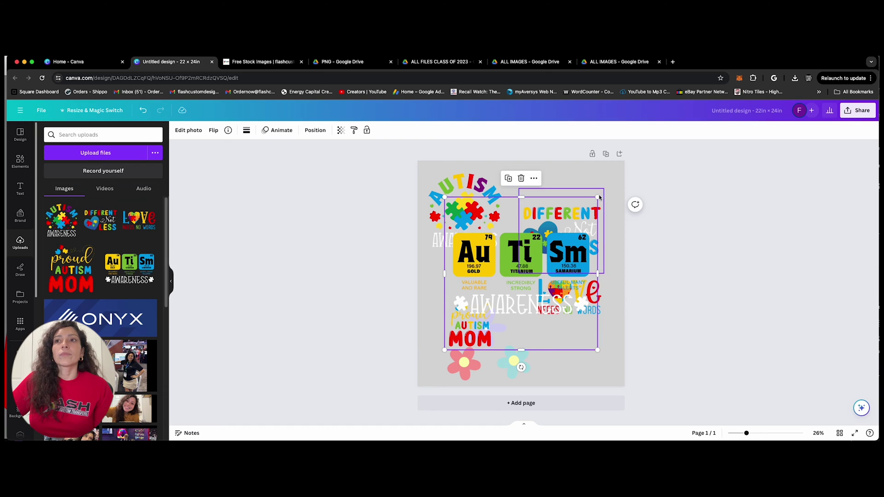
left_click_drag(599, 197, 515, 280)
mouse_move(477, 311)
left_mouse_down()
mouse_move(595, 346)
mouse_move(585, 333)
left_mouse_up()
left_click_drag(584, 384, 584, 373)
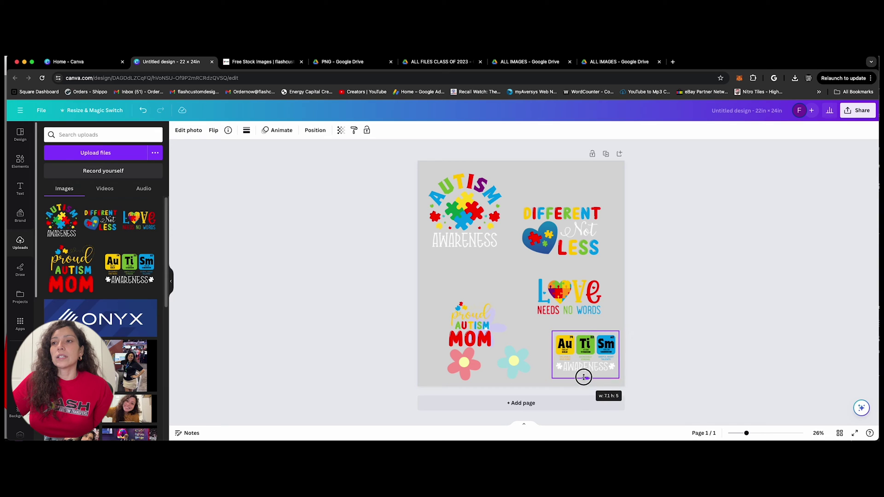
Size the Autism Awareness design to 10×10 in the top-left corner, moving Different Not Less lower
left_click(485, 225)
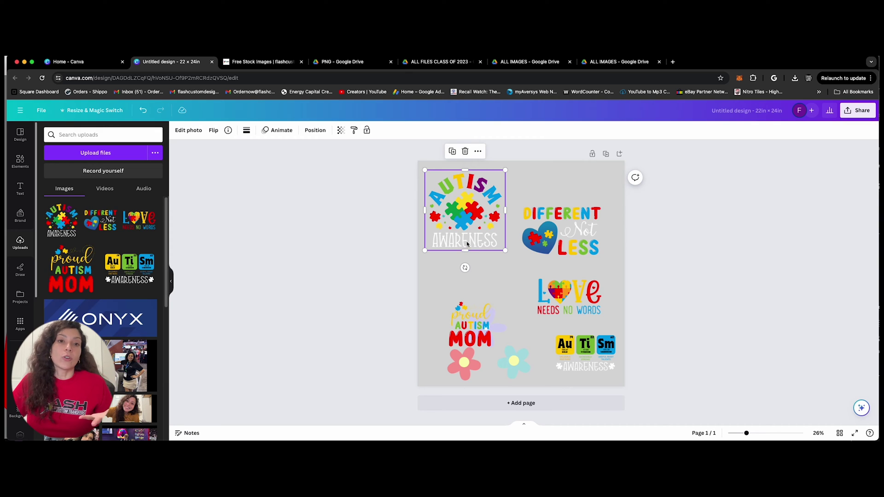
left_click_drag(505, 250, 476, 251)
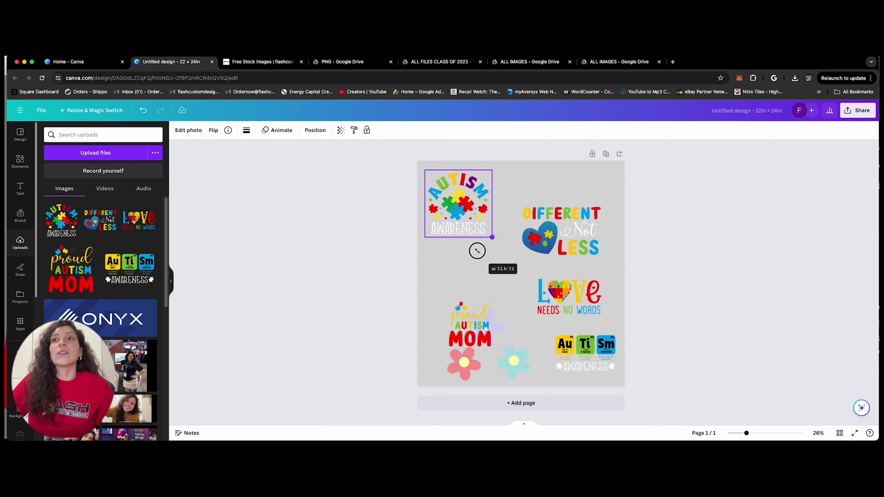
left_click_drag(476, 251, 510, 257)
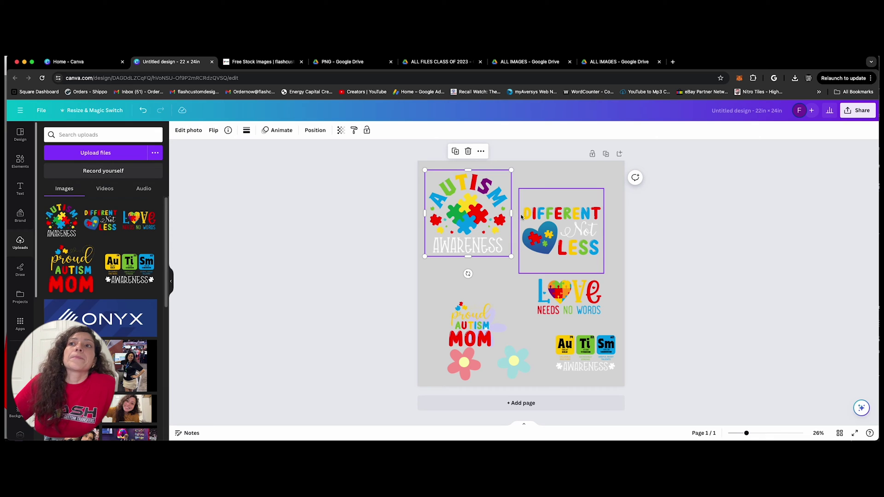
left_click_drag(551, 226, 542, 319)
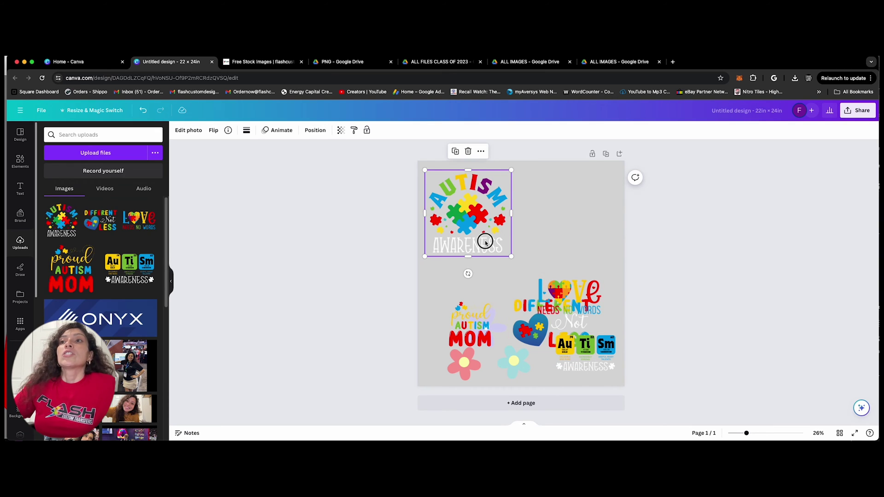
left_click_drag(487, 241, 478, 231)
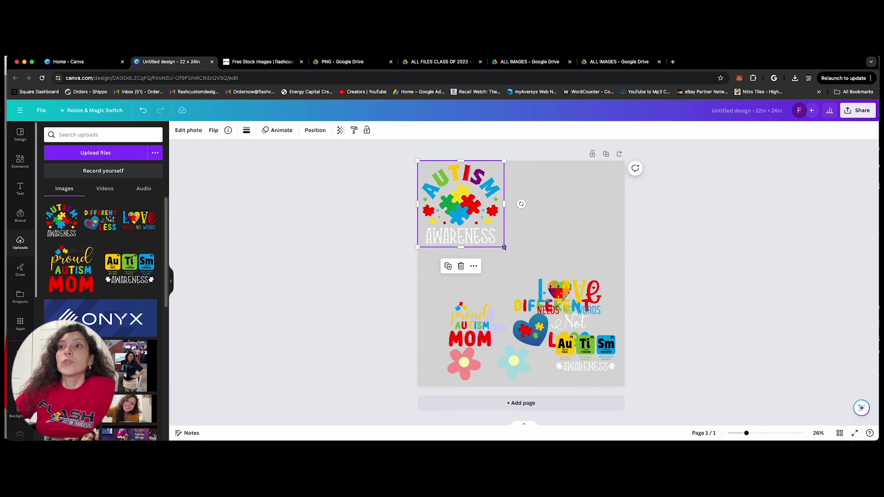
left_click_drag(504, 247, 506, 251)
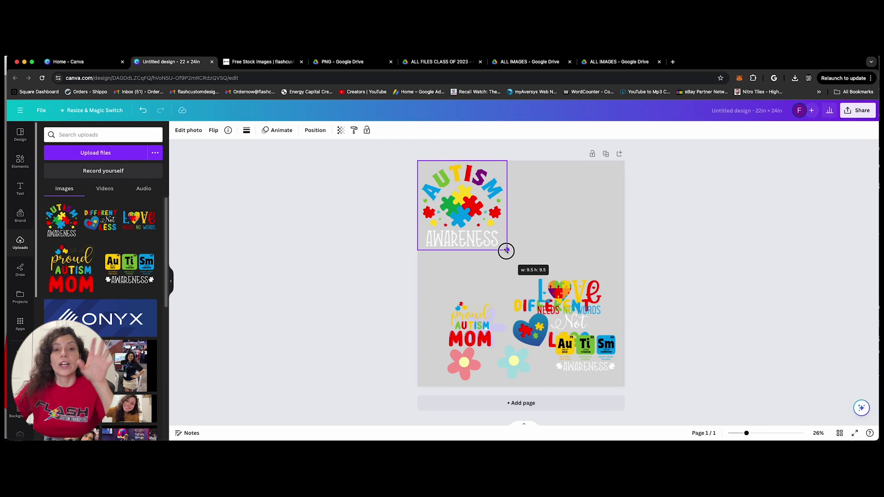
left_click_drag(506, 251, 510, 257)
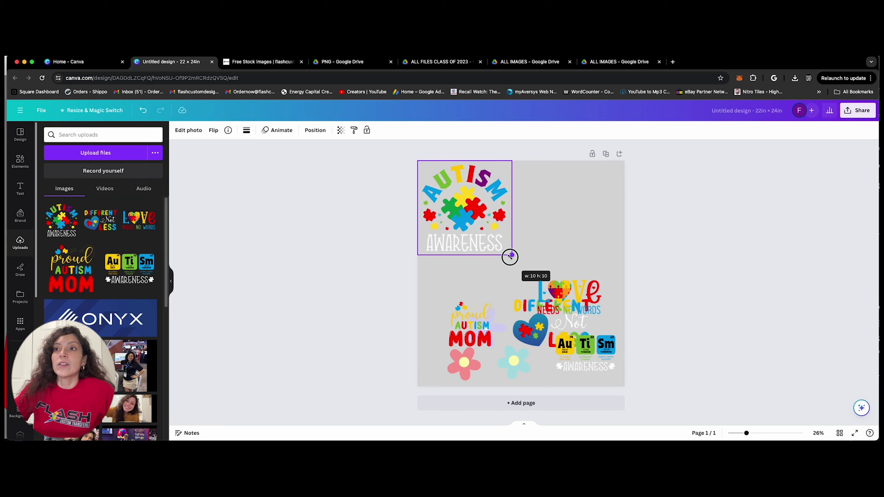
left_click(566, 240)
left_click(468, 219)
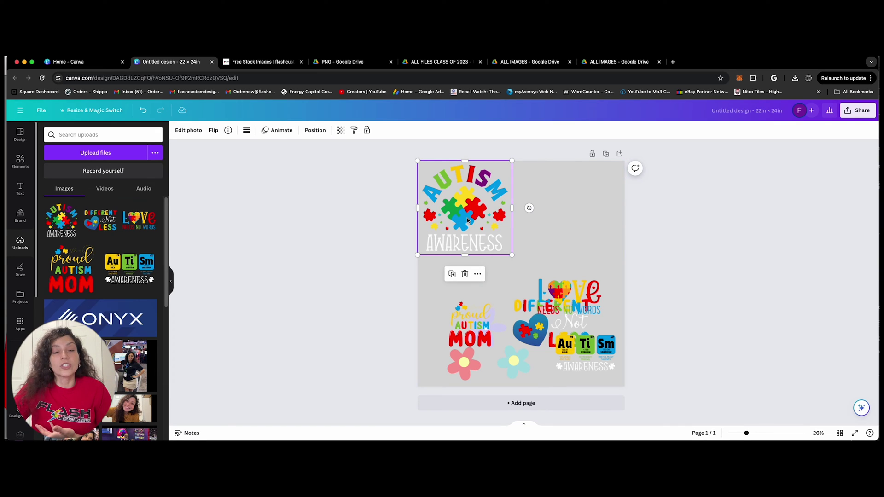
Duplicate Autism Awareness and place a smaller copy to the right of the original
left_click(453, 275)
left_click_drag(467, 219, 561, 221)
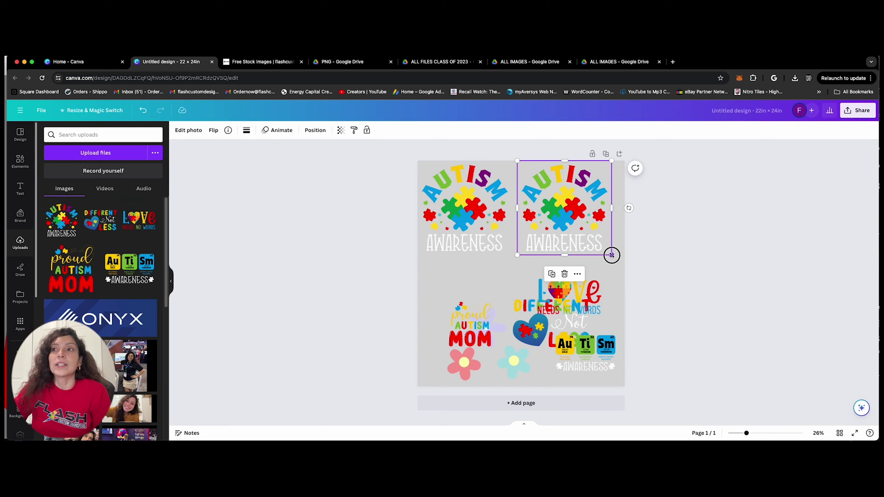
left_click_drag(611, 256, 599, 231)
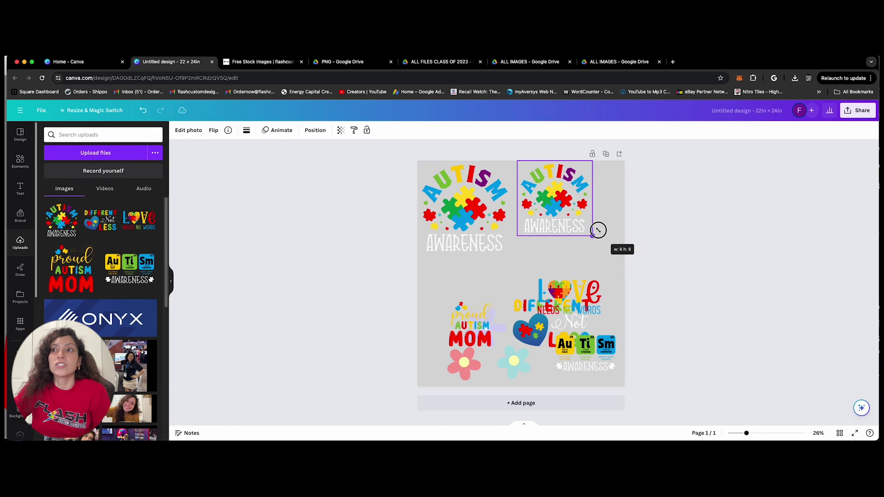
left_click_drag(598, 230, 592, 220)
left_click(498, 228)
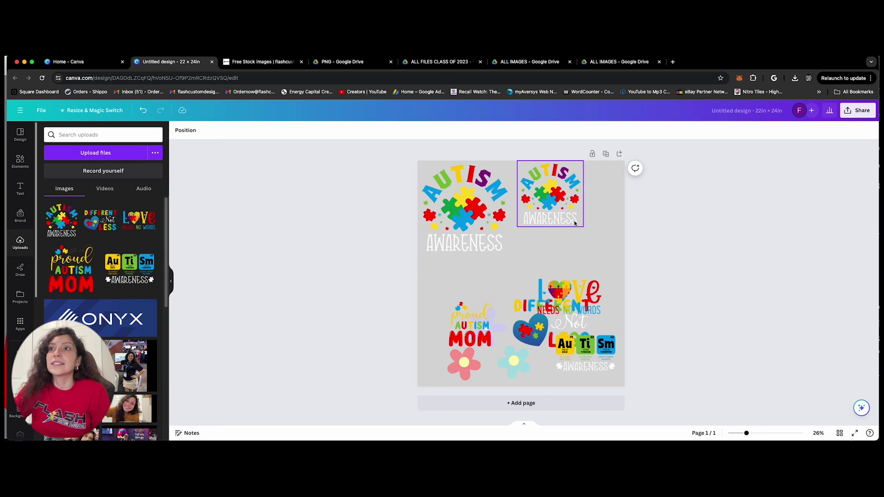
Reposition and resize Love Needs No Words, and tuck the flowers behind Different Not Less
left_click_drag(575, 296, 570, 270)
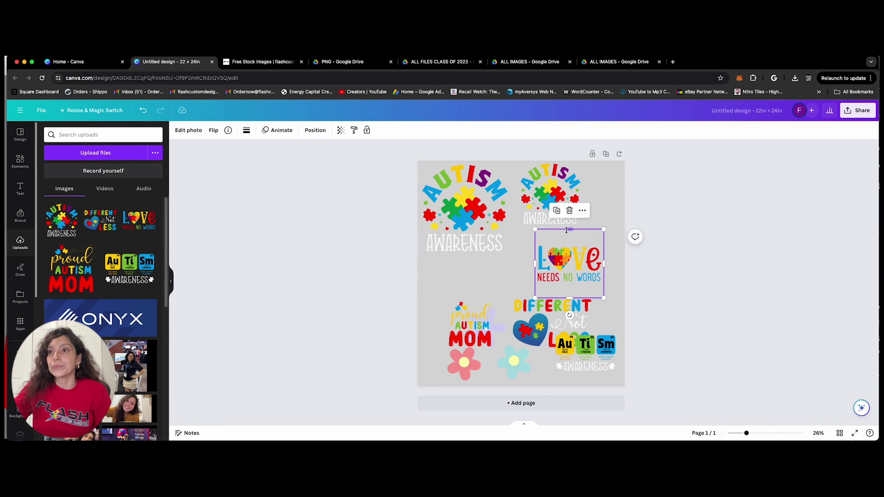
left_click_drag(570, 230, 568, 244)
mouse_move(569, 298)
left_mouse_down()
mouse_move(567, 284)
mouse_move(466, 276)
left_mouse_up()
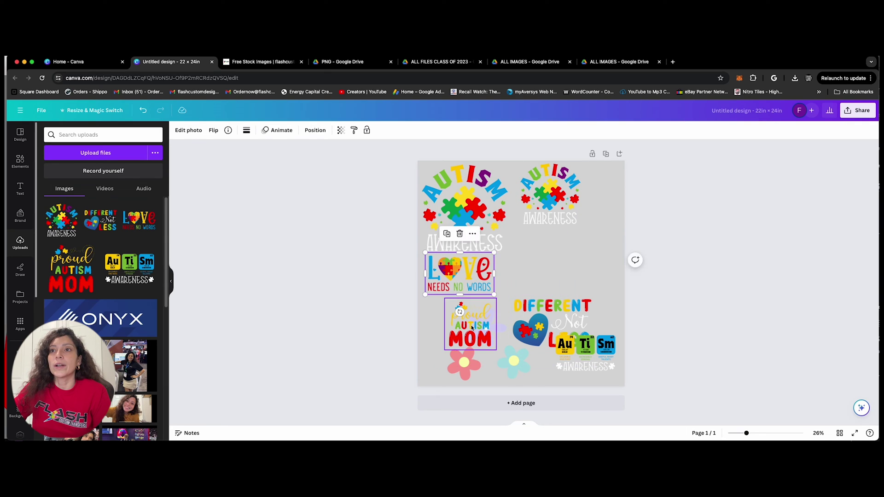
left_click_drag(471, 325, 556, 269)
left_click_drag(488, 363, 580, 342)
left_click(477, 284)
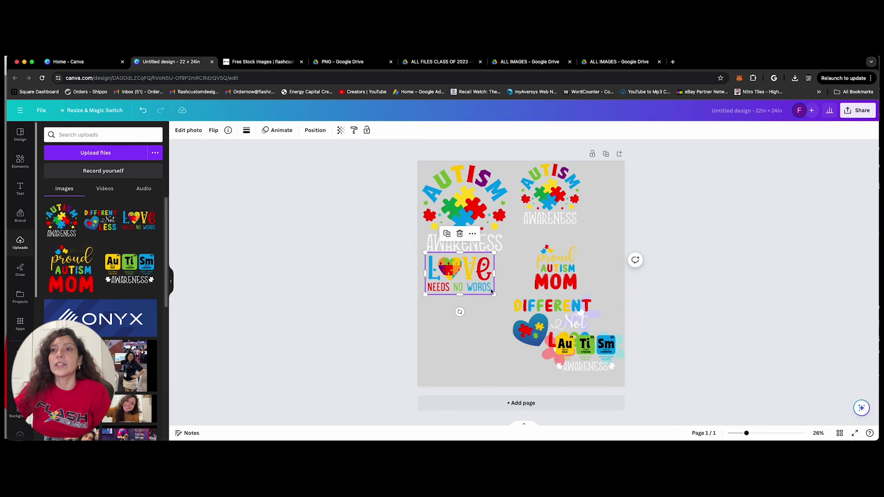
mouse_move(464, 277)
left_mouse_down()
mouse_move(456, 278)
mouse_move(507, 322)
left_mouse_up()
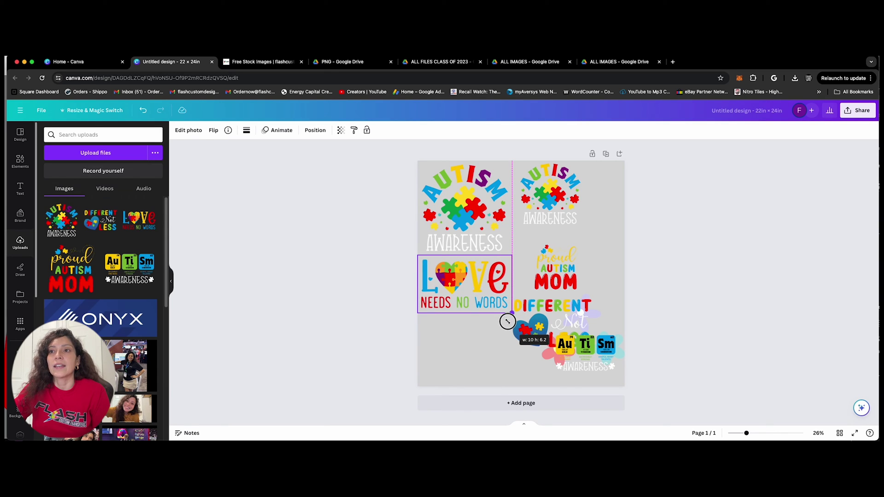
left_click_drag(507, 322, 529, 325)
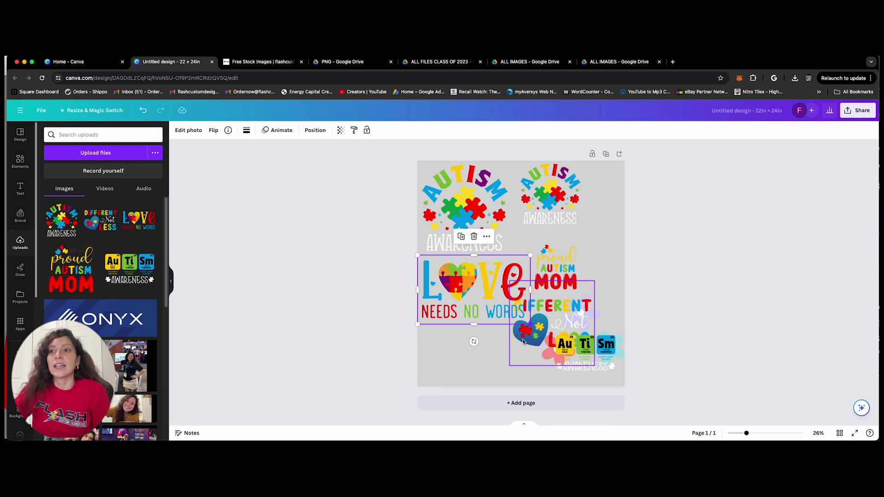
Move Au Ti Sm to the lower left and enlarge it, shifting Different Not Less down-right
left_click_drag(555, 280, 584, 252)
left_click_drag(581, 304, 610, 318)
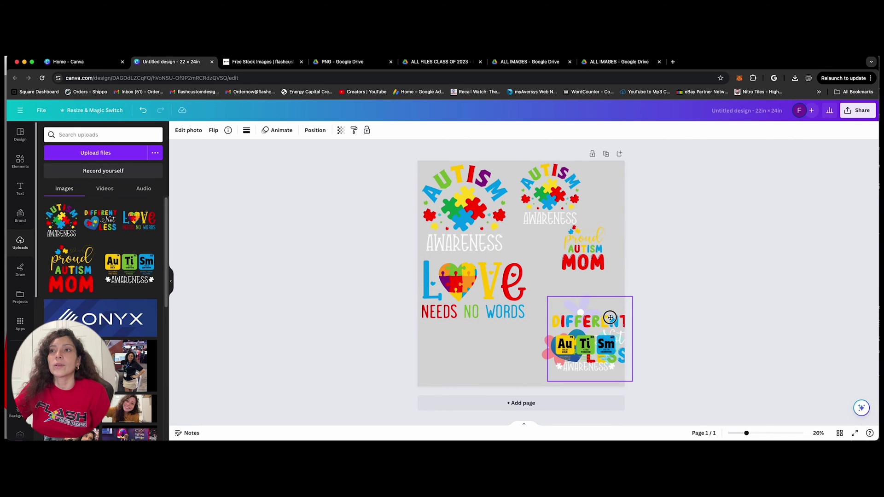
left_click(578, 345)
mouse_move(578, 346)
left_mouse_down()
mouse_move(457, 354)
mouse_move(528, 382)
left_mouse_up()
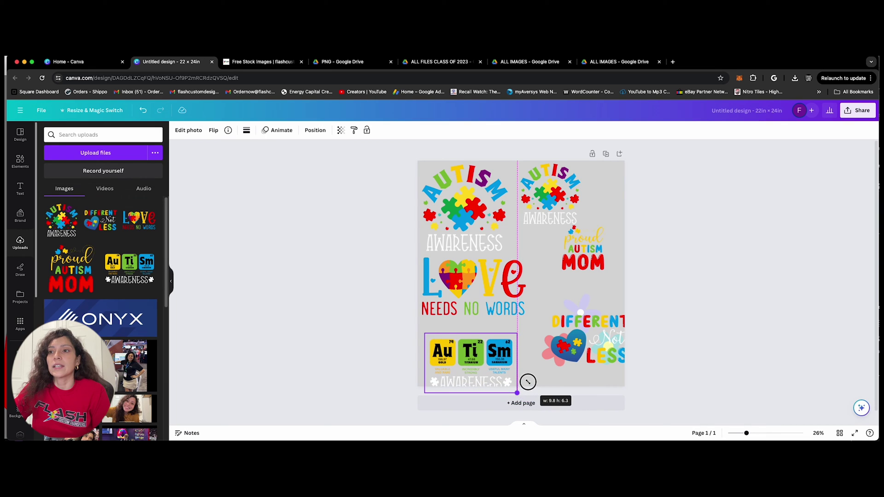
left_click_drag(470, 373, 468, 360)
left_click_drag(518, 378, 515, 382)
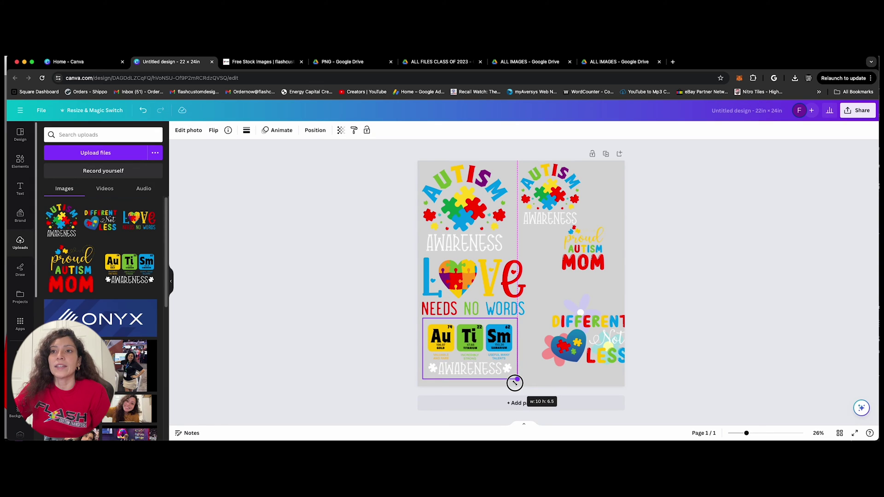
left_click_drag(516, 382, 473, 356)
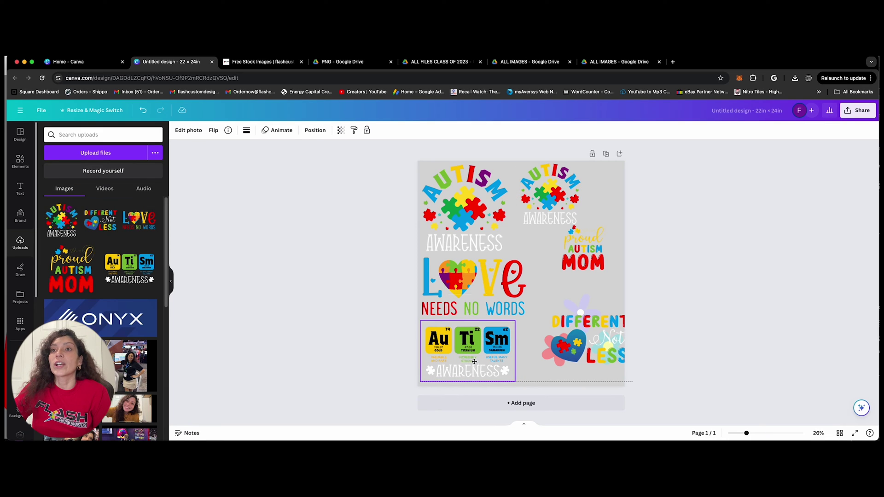
Enlarge Proud Autism Mom and move the small Autism Awareness copy to the bottom right
left_click(586, 354)
left_click(587, 246)
left_click_drag(561, 273, 527, 328)
left_click_drag(563, 284, 570, 259)
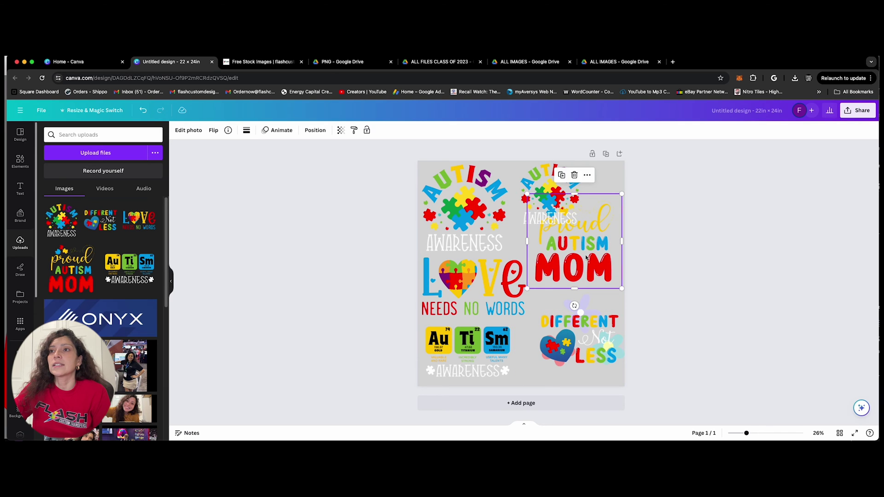
mouse_move(550, 192)
left_mouse_down()
mouse_move(544, 184)
mouse_move(560, 339)
left_mouse_up()
left_click_drag(577, 263, 593, 204)
Crop and fit Proud Autism Mom into the top-right corner, with Different Not Less below
left_click_drag(523, 209, 529, 209)
left_click_drag(572, 161, 572, 166)
left_click_drag(572, 256, 571, 251)
left_click_drag(563, 219, 552, 214)
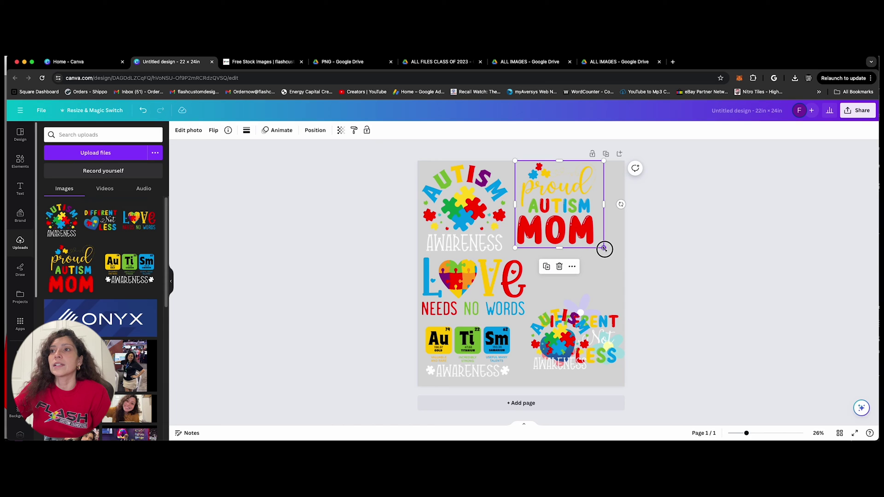
left_click_drag(604, 249, 613, 259)
left_click_drag(574, 239, 582, 240)
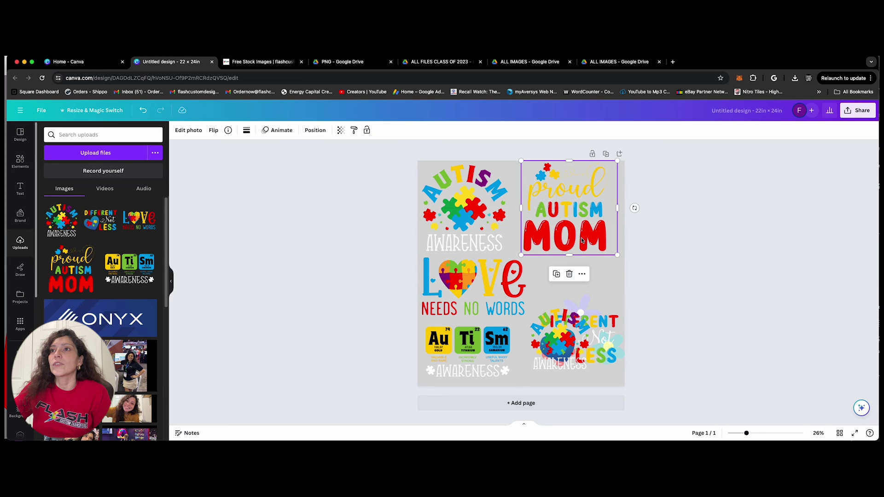
left_click_drag(581, 342, 574, 325)
left_click_drag(567, 291, 570, 276)
mouse_move(574, 353)
left_mouse_down()
mouse_move(571, 363)
mouse_move(580, 283)
left_mouse_up()
Delete the flowers element and move Autism Awareness into the bottom-right slot
left_click(561, 369)
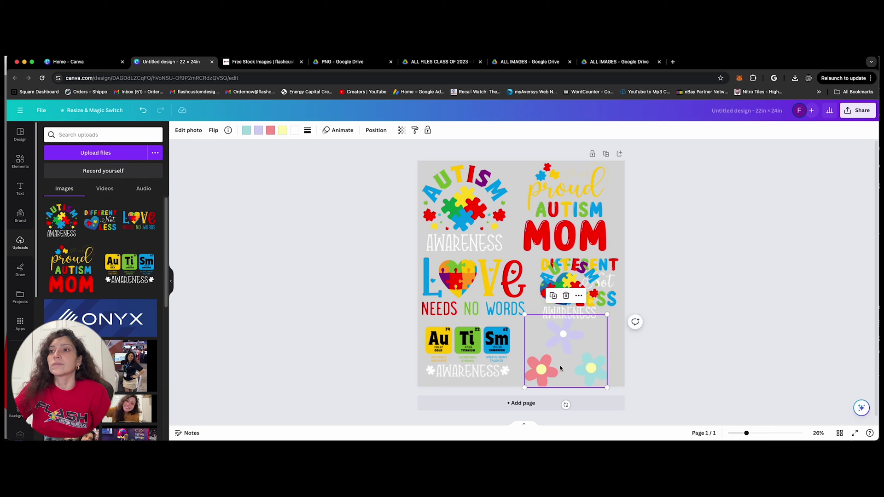
key("Delete")
left_click_drag(567, 283, 559, 343)
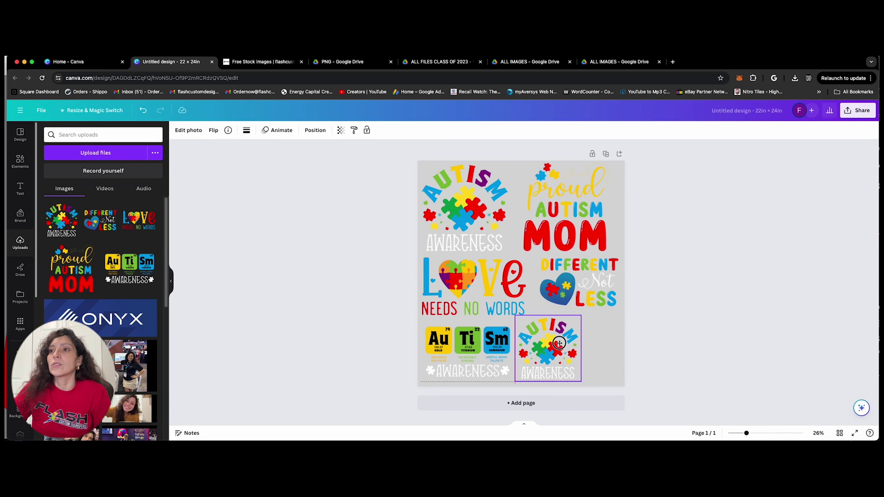
Duplicate Love Needs No Words, shrink the copy and turn it sideways along the right edge
left_click(581, 283)
left_click(468, 287)
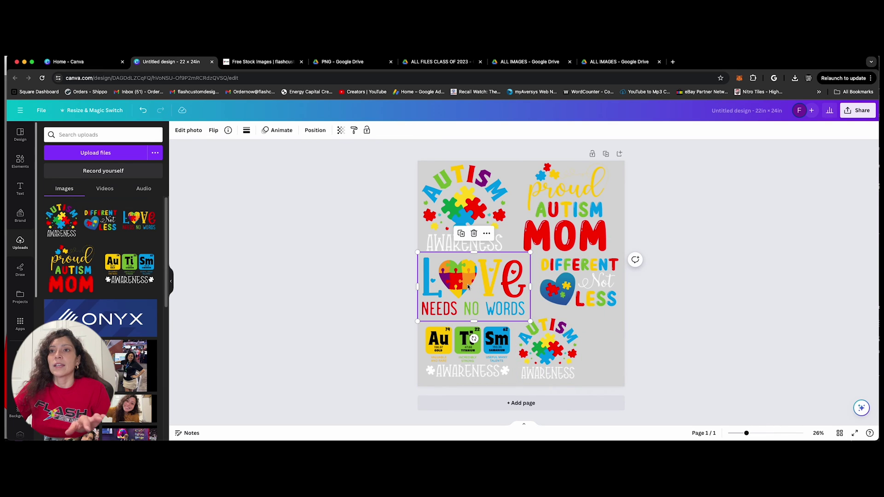
left_click(462, 234)
mouse_move(473, 290)
left_mouse_down()
mouse_move(484, 308)
mouse_move(546, 304)
left_mouse_up()
mouse_move(609, 338)
left_mouse_down()
mouse_move(520, 285)
mouse_move(598, 321)
left_mouse_up()
mouse_move(598, 370)
left_mouse_down()
mouse_move(631, 333)
mouse_move(600, 360)
left_mouse_up()
left_click_drag(614, 325, 620, 318)
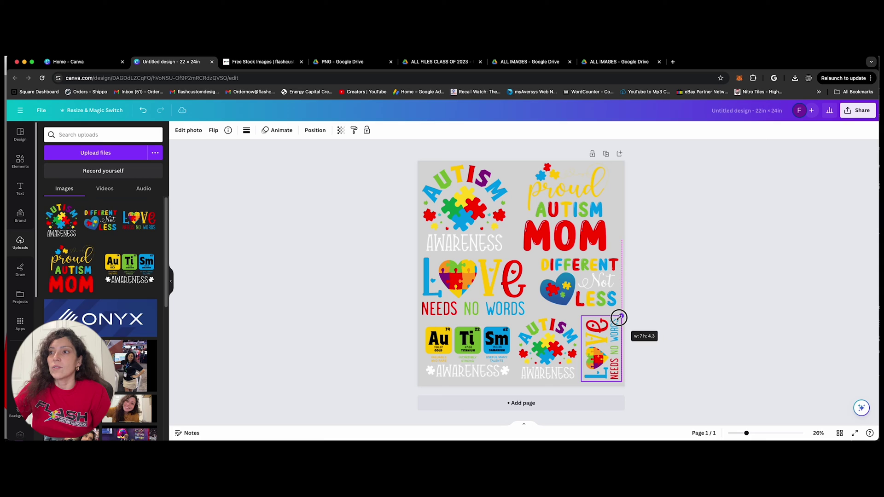
Slightly enlarge Au Ti Sm and shrink Different Not Less to finish packing the sheet
left_click(677, 342)
left_click(470, 373)
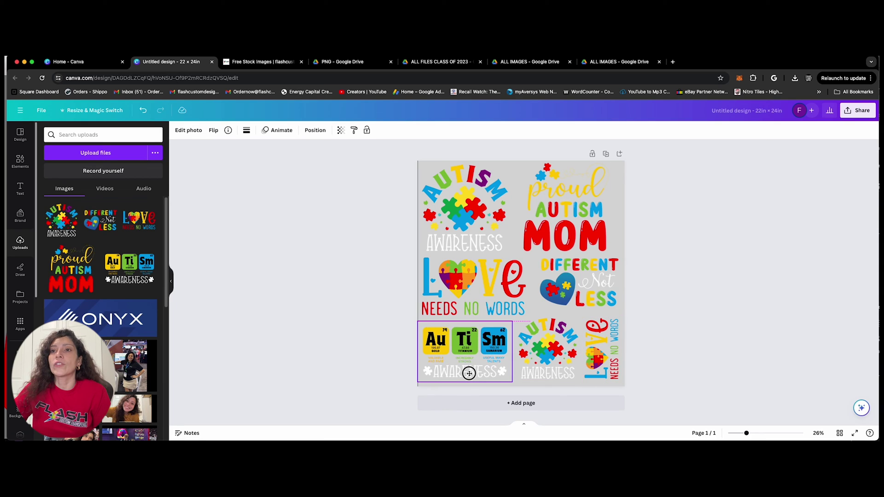
left_click_drag(469, 373, 472, 372)
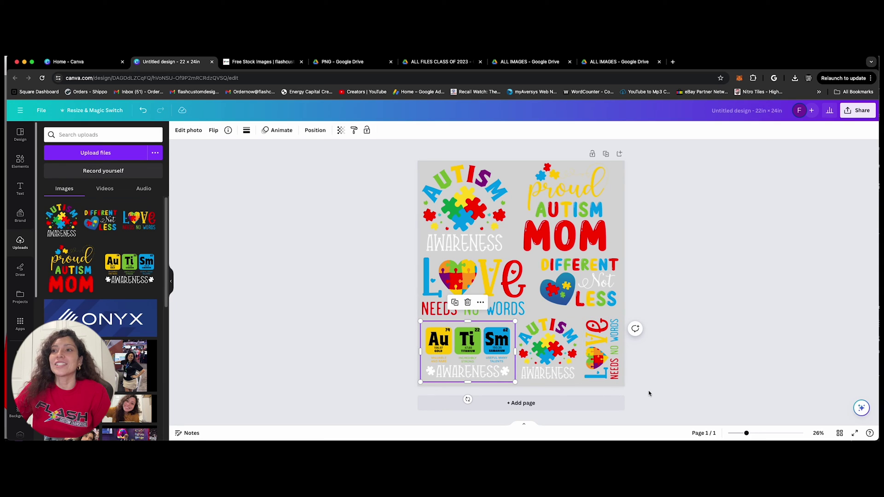
left_click(576, 283)
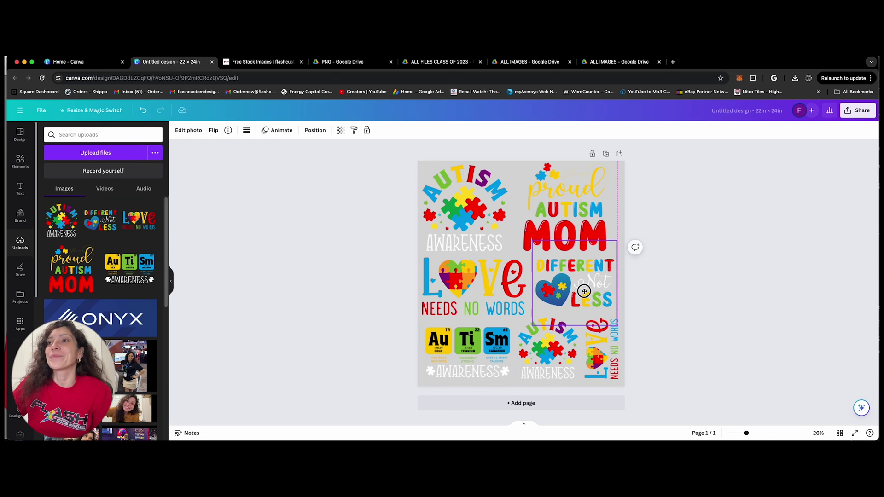
left_click_drag(573, 325, 574, 310)
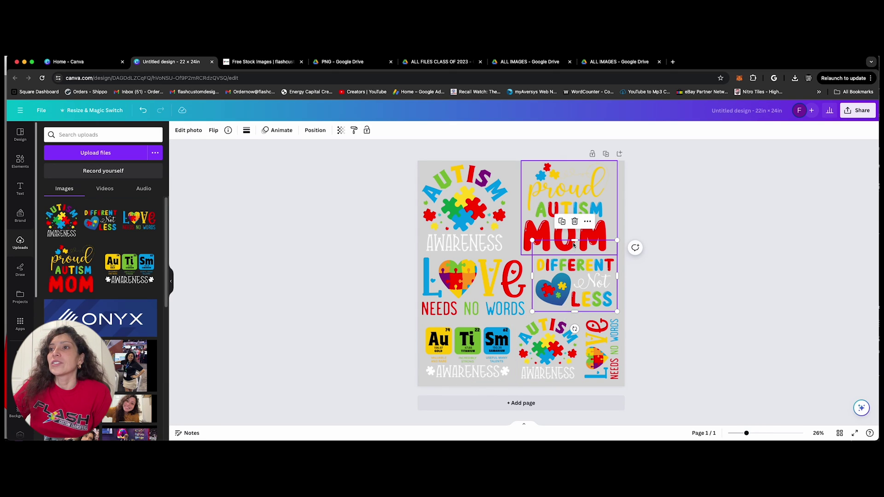
left_click_drag(574, 244, 574, 253)
left_click(629, 304)
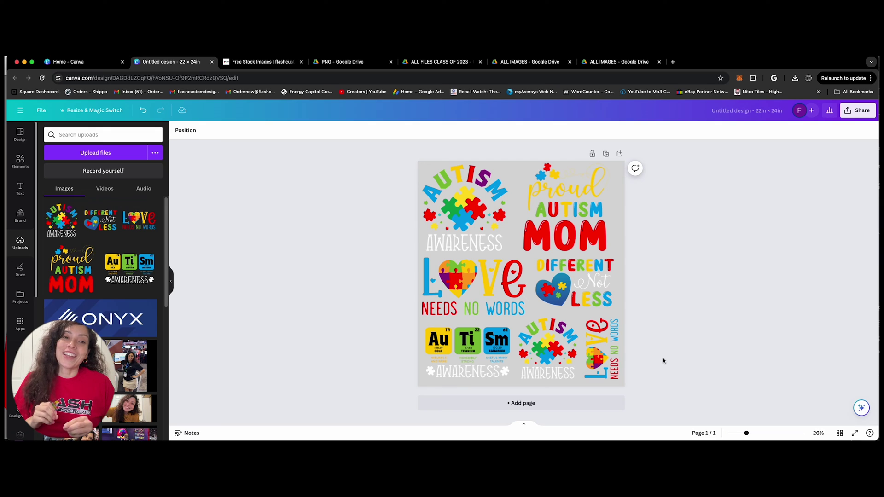
Download the sheet as a maximum-size PNG with transparent background
left_click(862, 113)
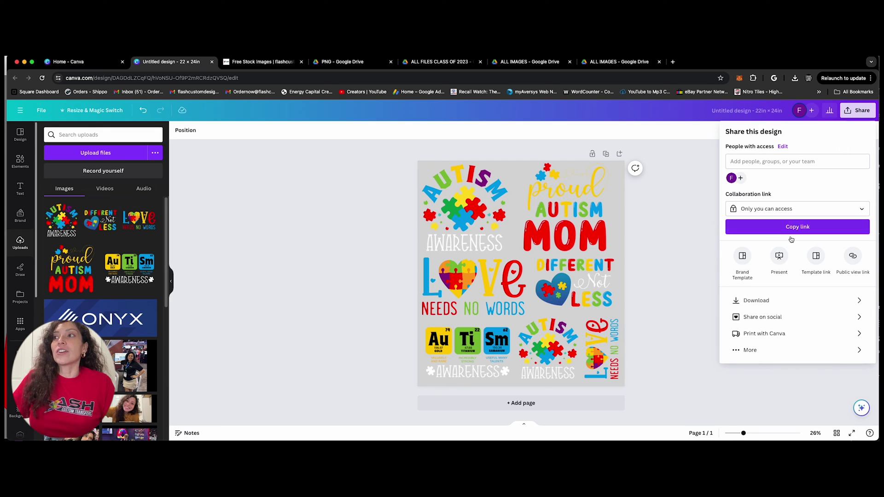
left_click(750, 303)
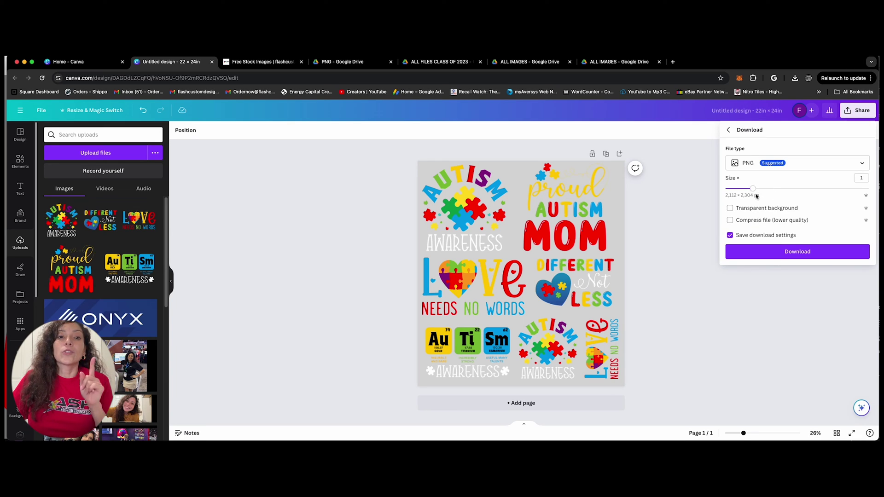
left_click_drag(754, 189, 869, 189)
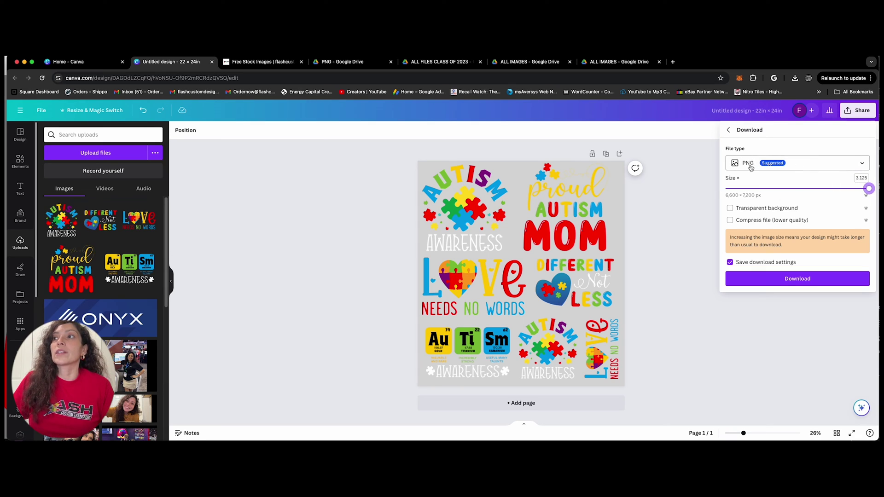
left_click(731, 207)
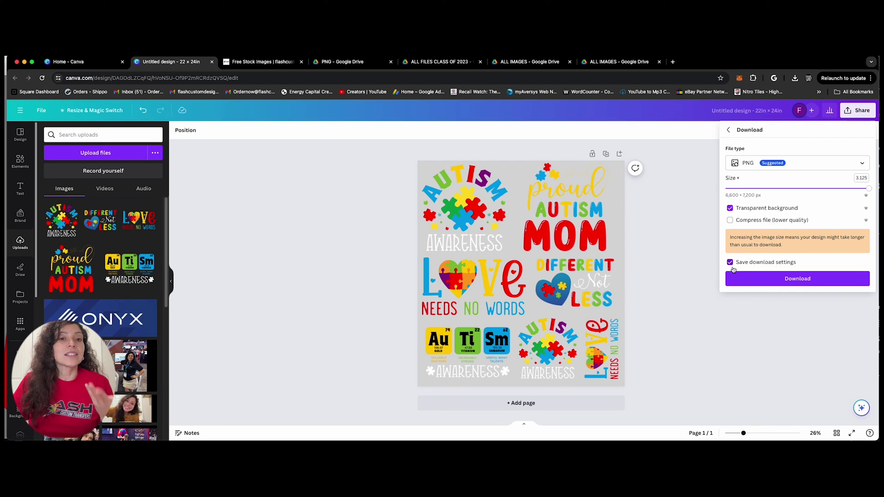
left_click(792, 279)
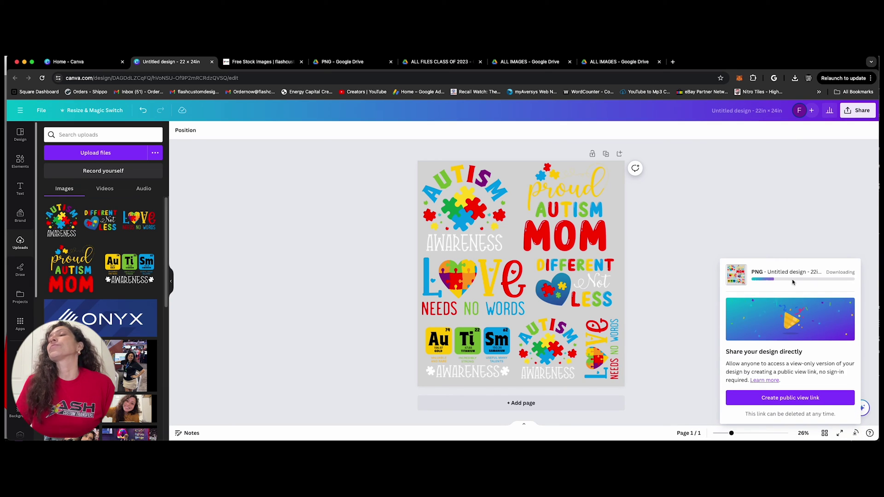
Close the downloads list and rename the design to 'Test file'
left_click(744, 112)
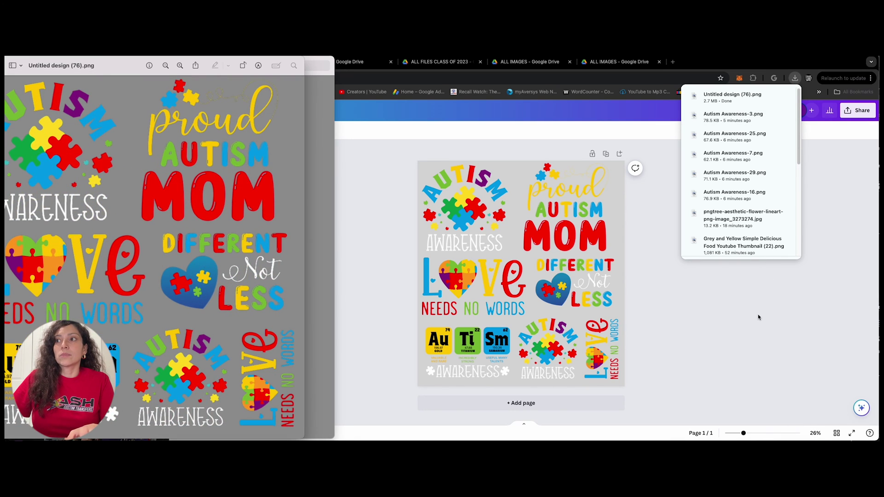
left_click(743, 194)
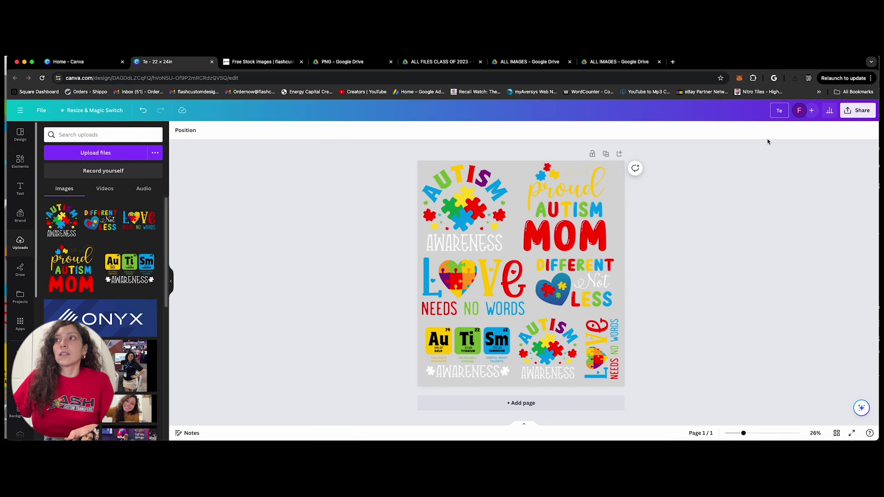
type("st file")
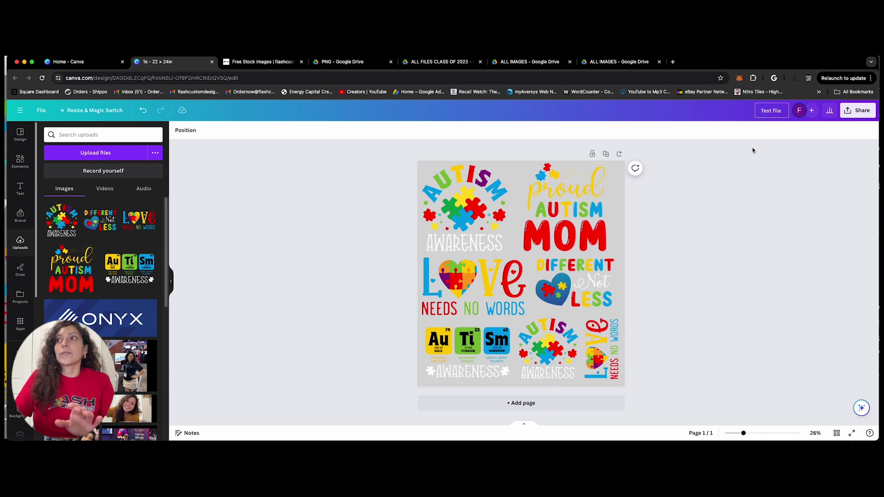
key("Return")
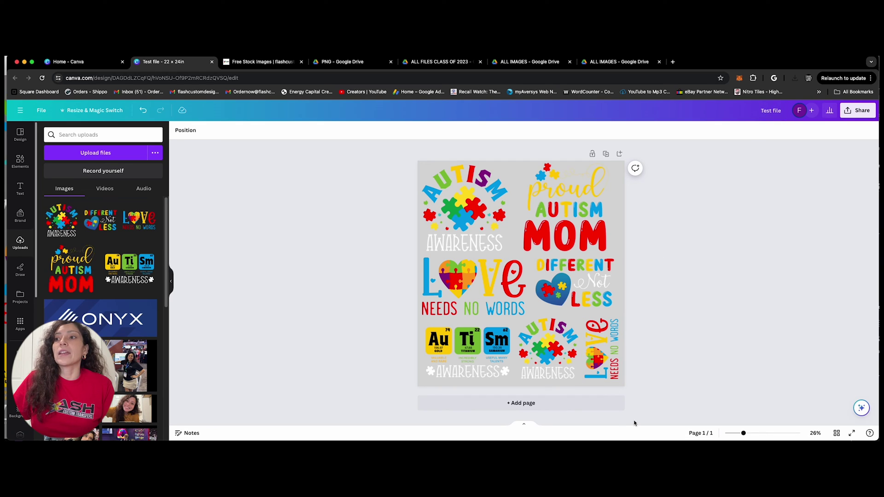
Open the downloaded 'Untitled design (76).png' in Illustrator
left_click(605, 430)
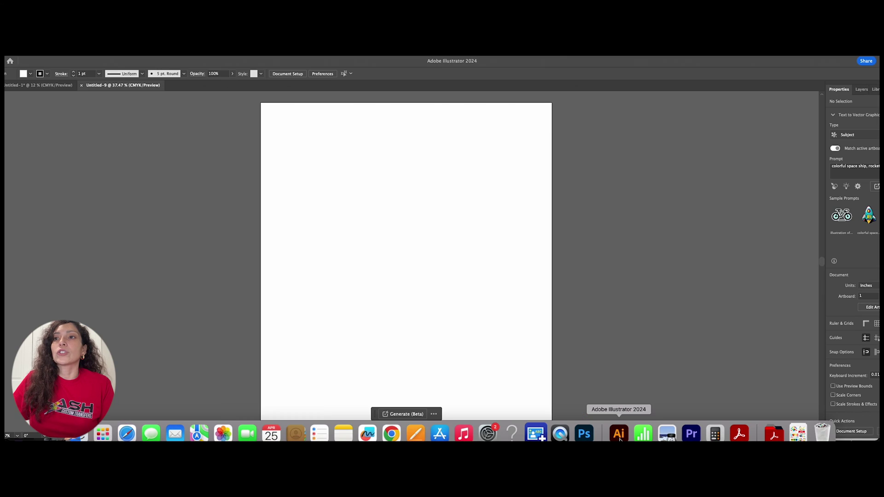
left_click(59, 50)
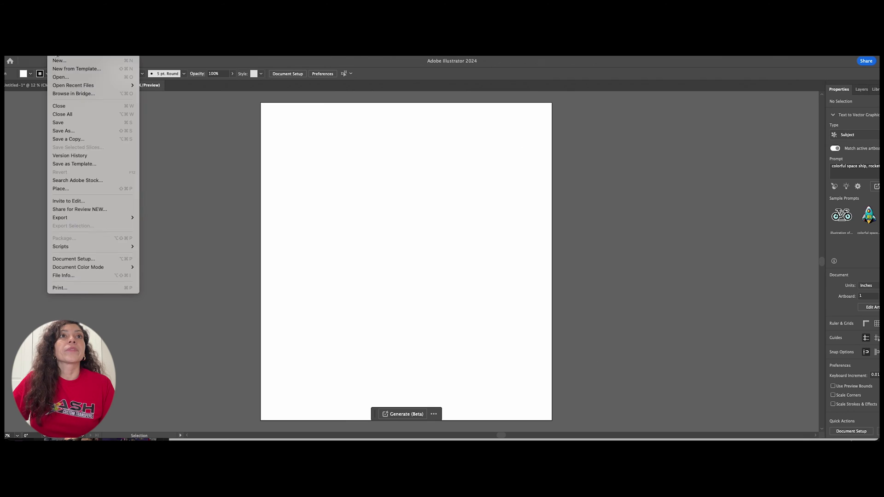
left_click(61, 76)
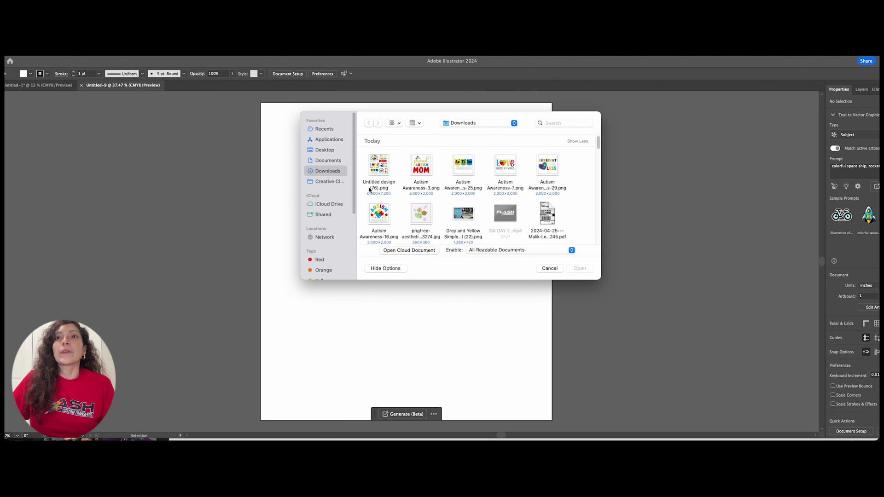
left_click(386, 172)
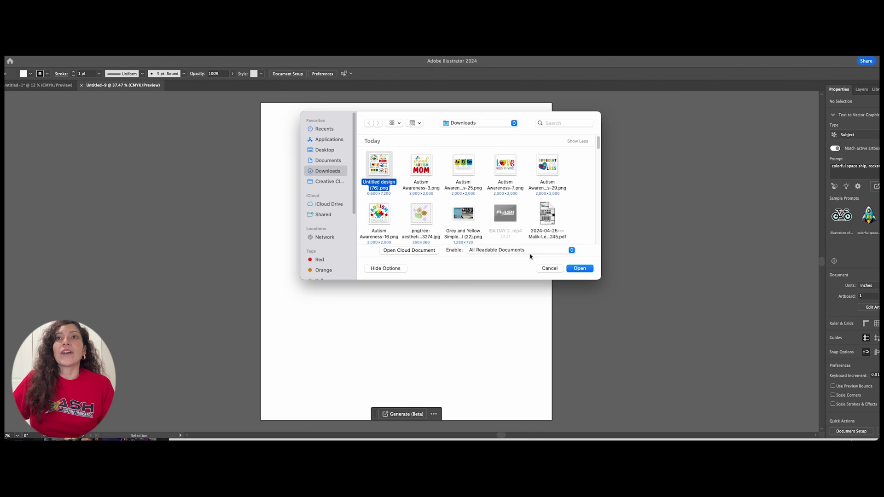
left_click(579, 268)
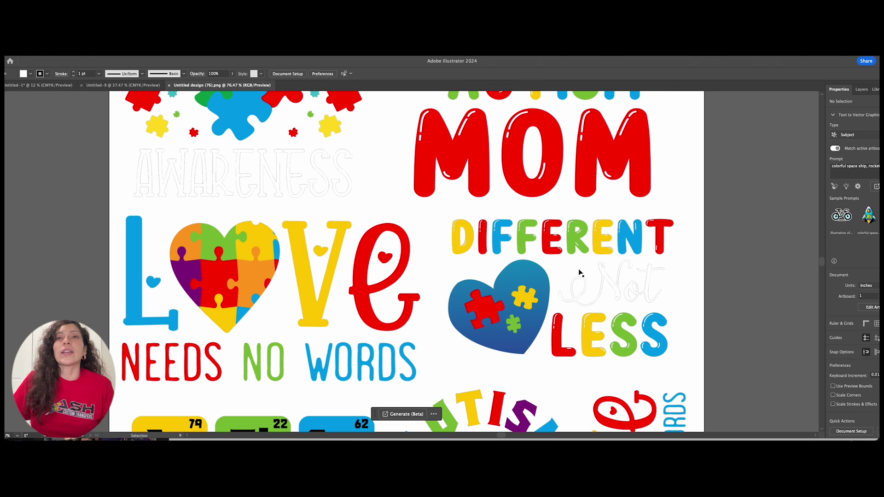
scroll(639, 363, "down", 5)
scroll(606, 398, "down", 3)
scroll(606, 398, "up", 8)
scroll(598, 401, "up", 4)
scroll(598, 401, "down", 2)
scroll(574, 401, "down", 2)
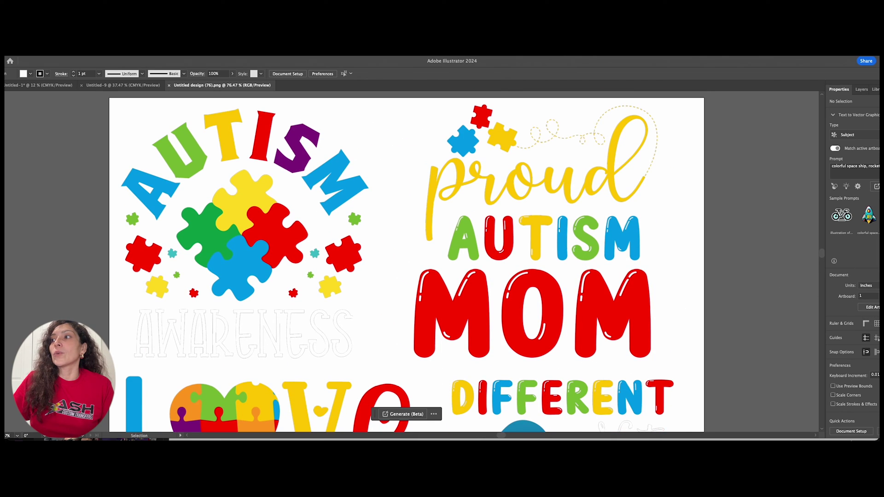
Toggle the transparency grid and pan around to inspect the sheet's designs
left_click(869, 321)
left_click(870, 322)
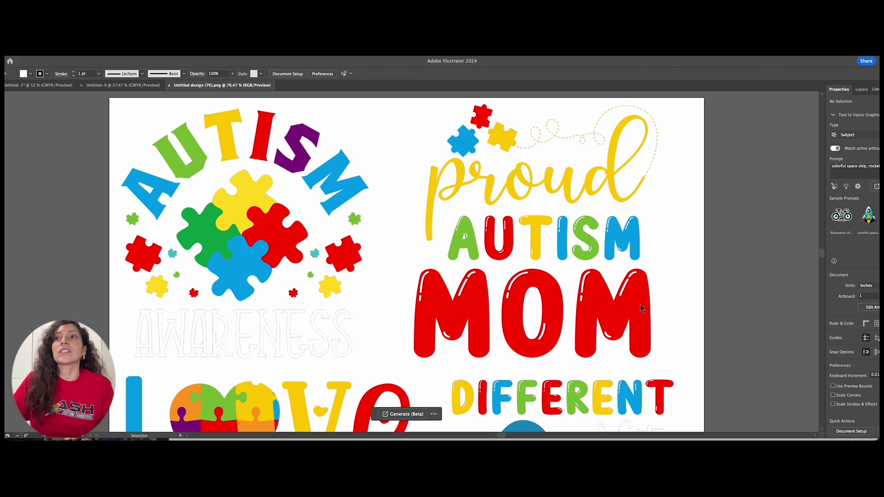
left_click_drag(616, 312, 151, 302)
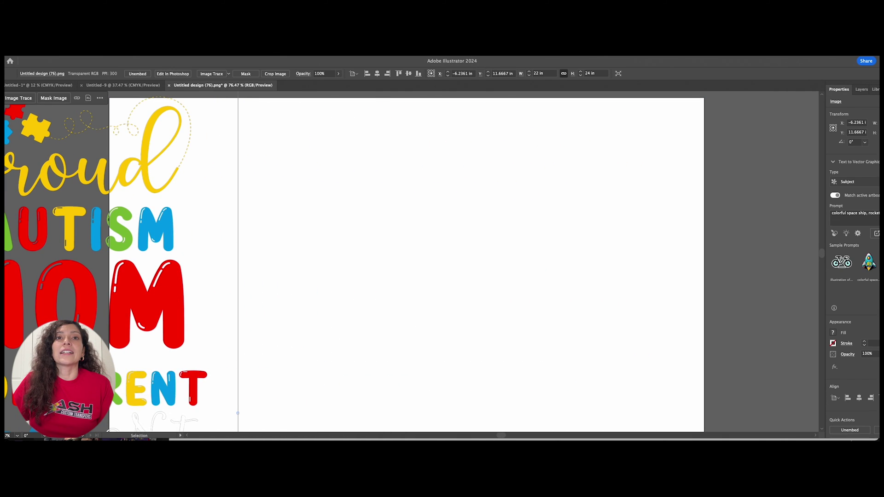
left_click_drag(503, 437, 439, 437)
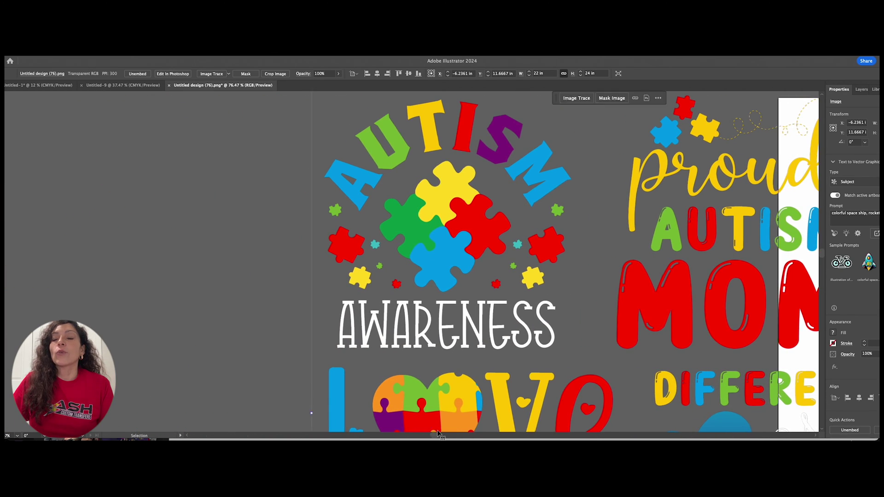
mouse_move(541, 333)
left_mouse_down()
mouse_move(551, 180)
mouse_move(543, 229)
left_mouse_up()
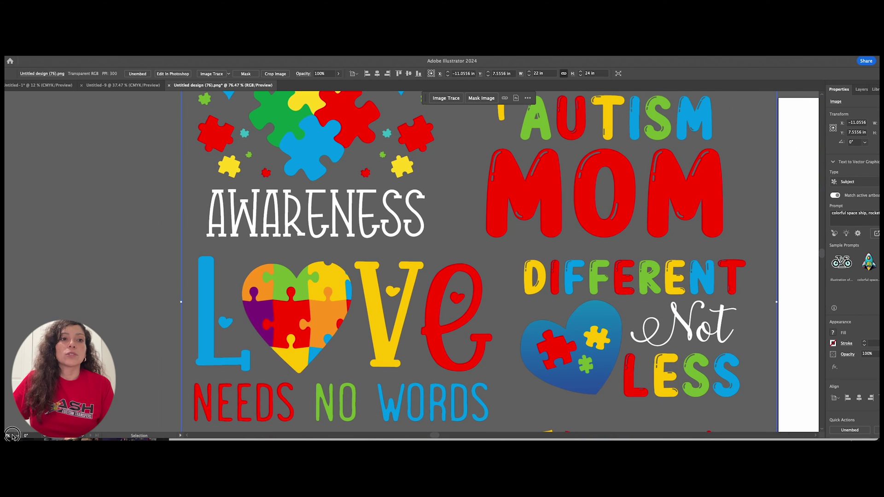
scroll(206, 306, "down", 4)
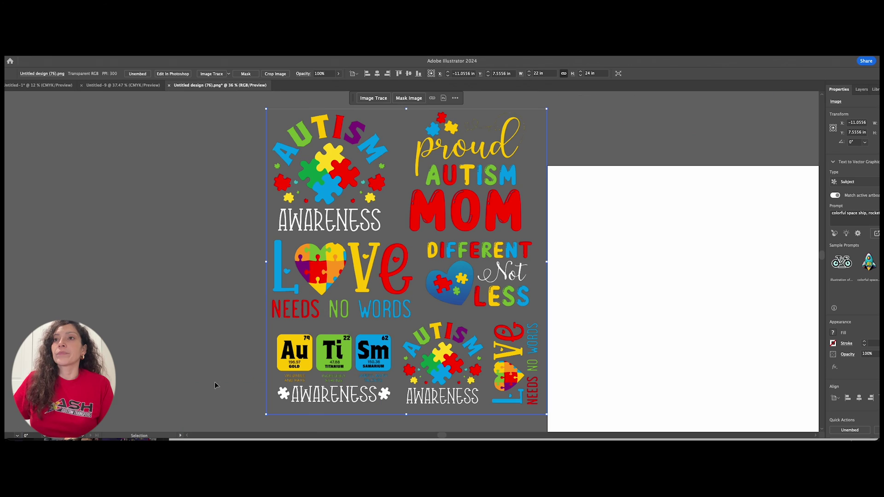
scroll(207, 306, "up", 1)
scroll(207, 306, "up", 3)
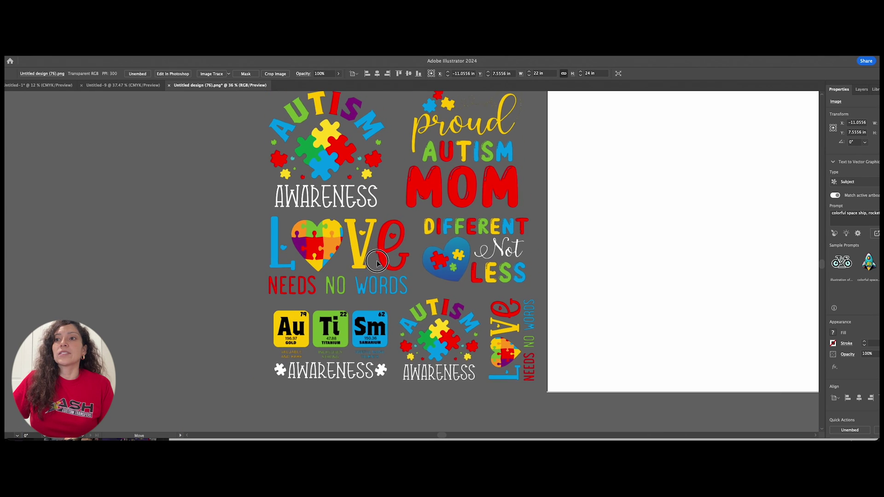
scroll(332, 264, "up", 3)
scroll(332, 265, "down", 3)
Select the placed sheet, check the lettering at 300%, then fit the whole artboard in view
left_click(331, 277)
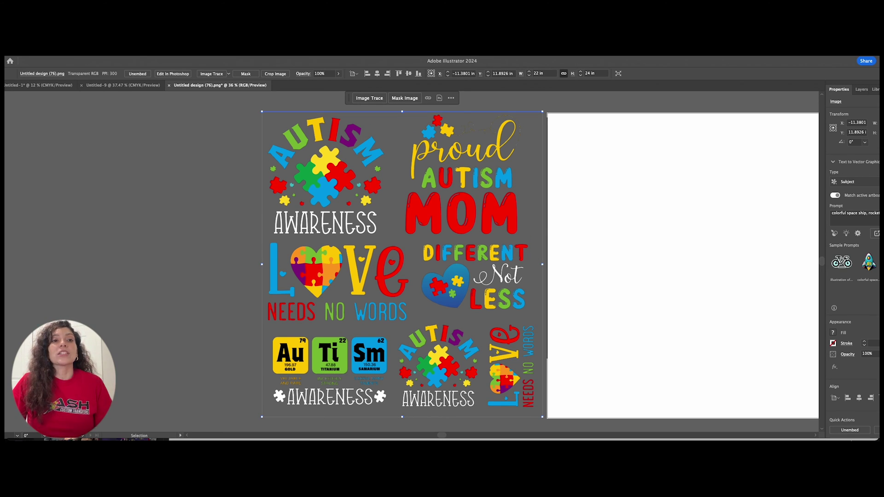
scroll(387, 277, "up", 5)
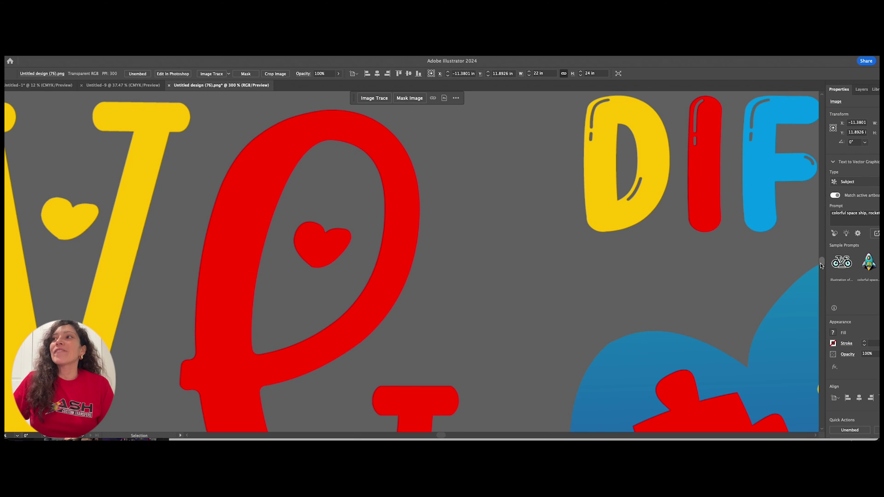
left_click_drag(821, 190, 820, 279)
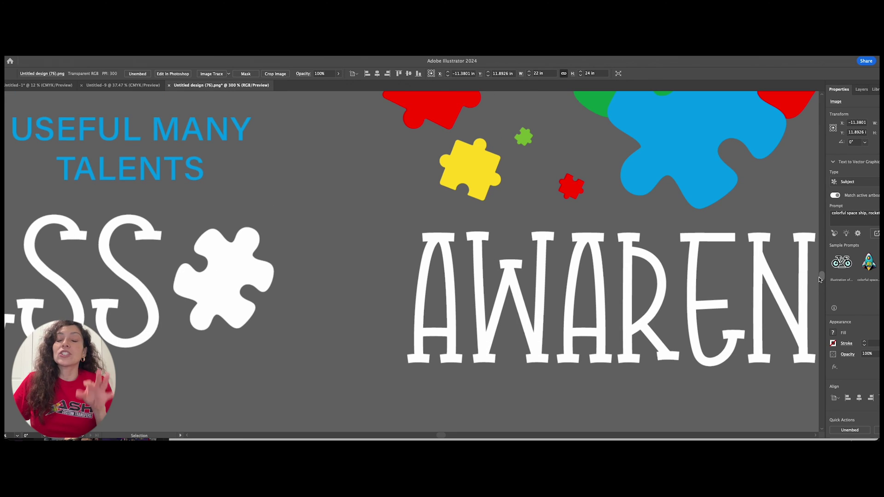
mouse_move(820, 279)
left_mouse_down()
mouse_move(820, 265)
mouse_move(820, 273)
left_mouse_up()
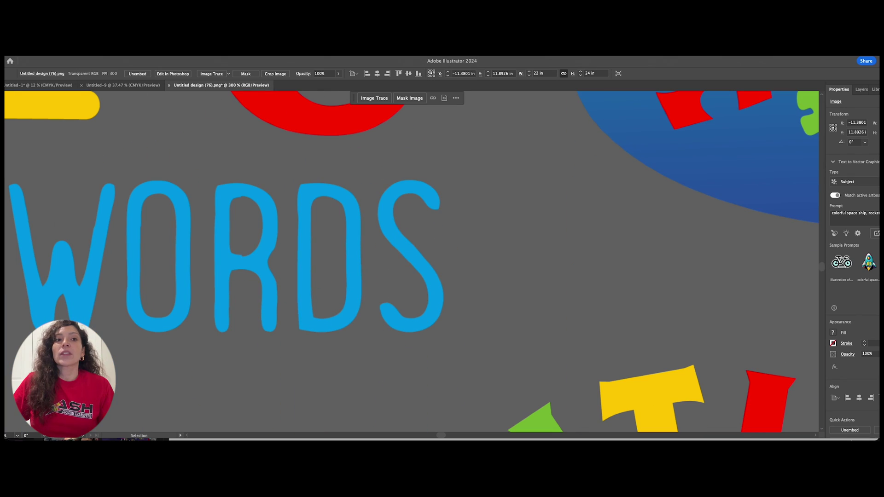
key("ctrl+0")
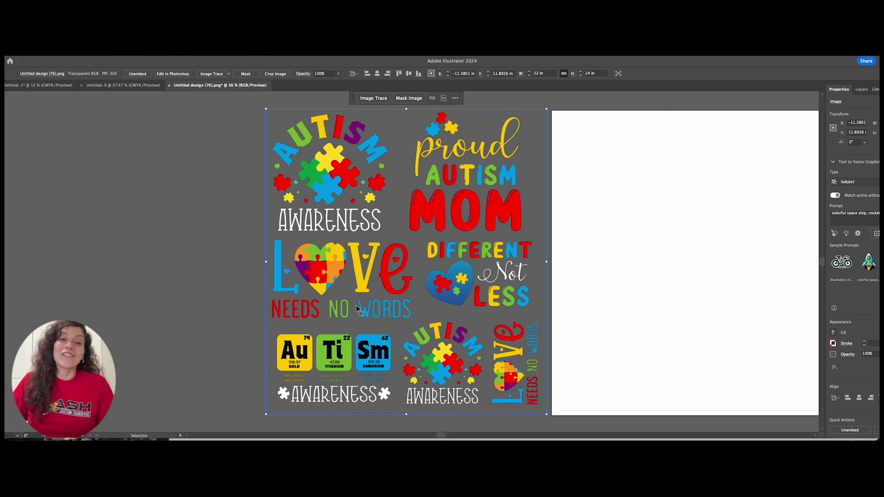
Return to Chrome and go from the Free Stock Images page to the Flash Custom Transfers home page
mouse_move(391, 434)
left_click(391, 434)
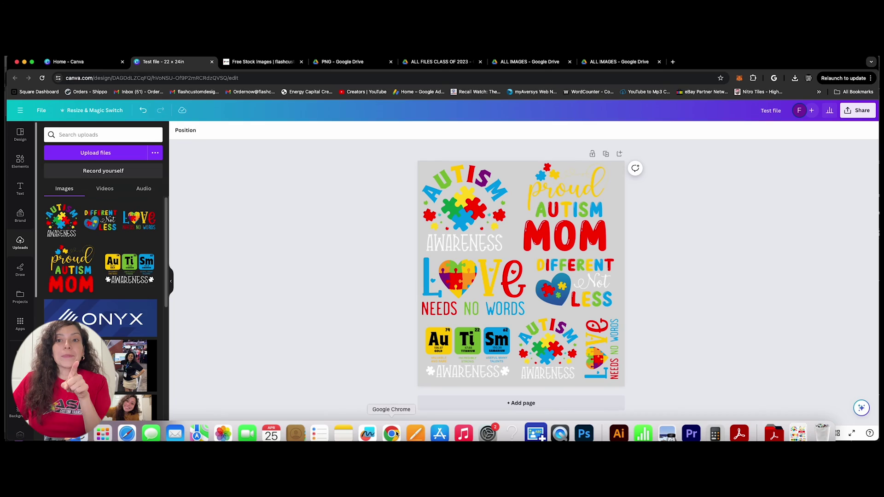
left_click(265, 61)
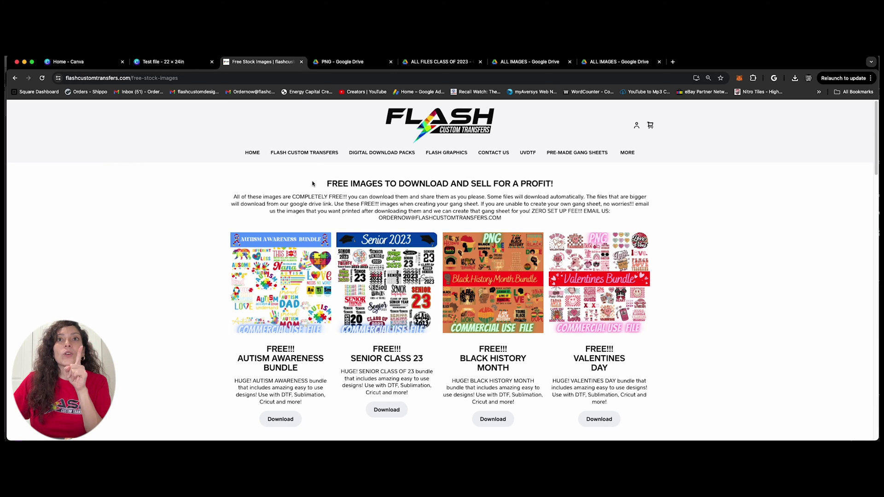
left_click(252, 153)
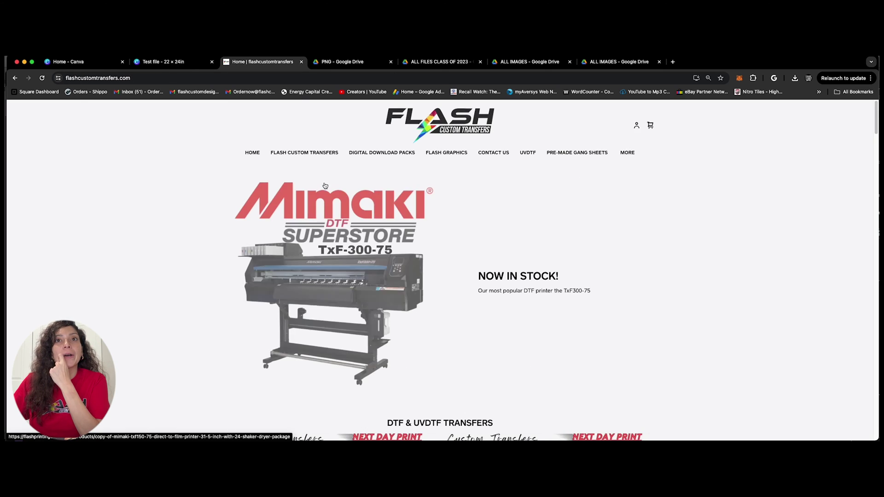
scroll(442, 277, "down", 3)
scroll(441, 276, "down", 3)
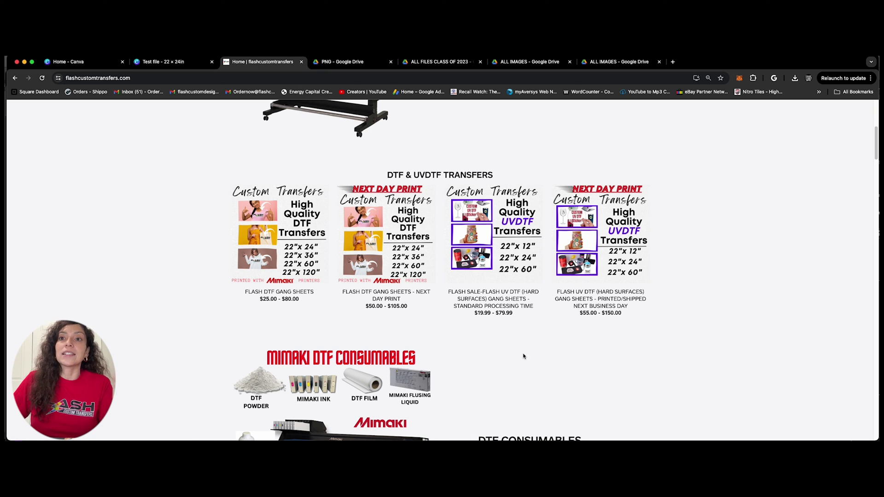
scroll(480, 319, "up", 4)
Open the Flash DTF Gang Sheets product page and browse its product pictures
left_click(274, 349)
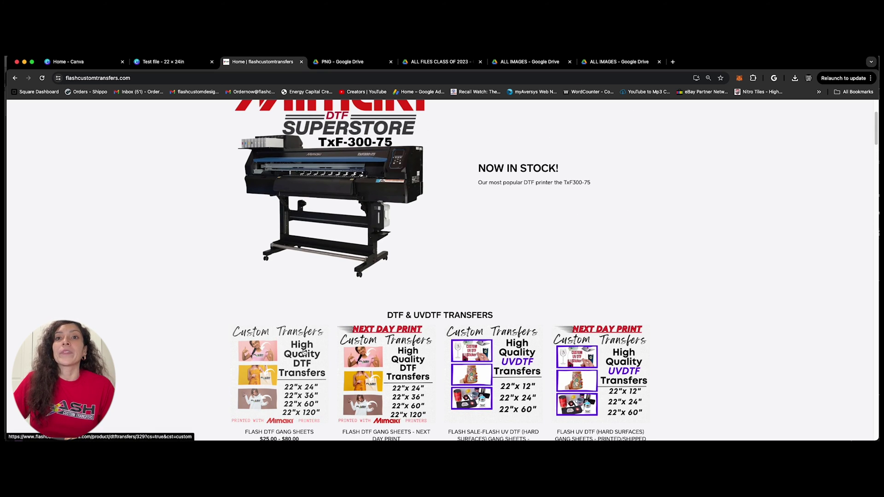
scroll(442, 276, "down", 4)
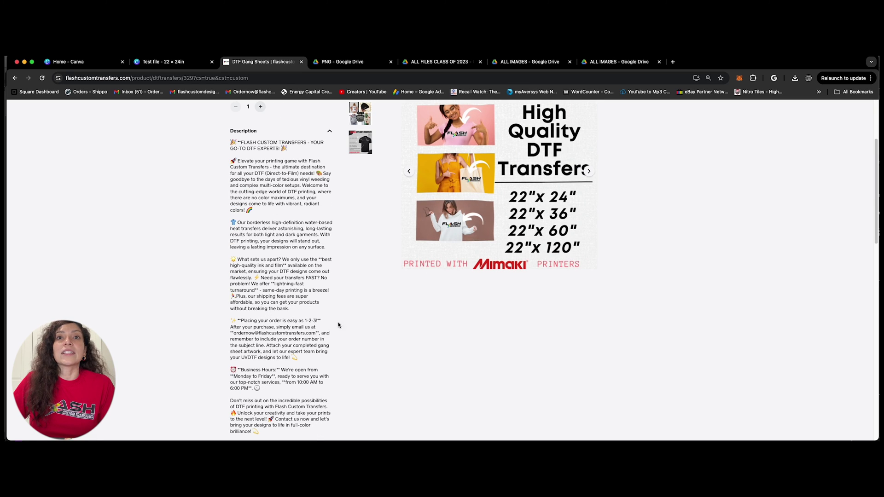
scroll(366, 357, "down", 4)
scroll(366, 357, "up", 5)
scroll(372, 294, "up", 1)
left_click(360, 175)
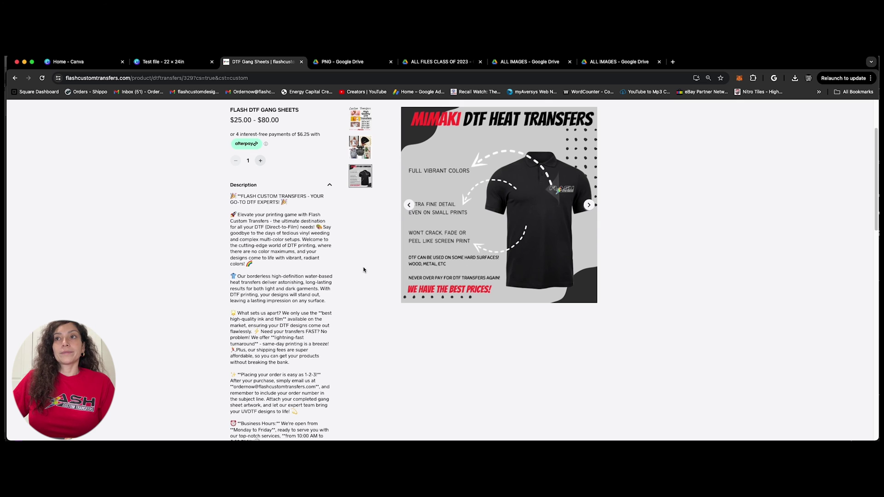
scroll(462, 280, "up", 5)
left_click(361, 234)
left_click(360, 206)
scroll(346, 337, "down", 4)
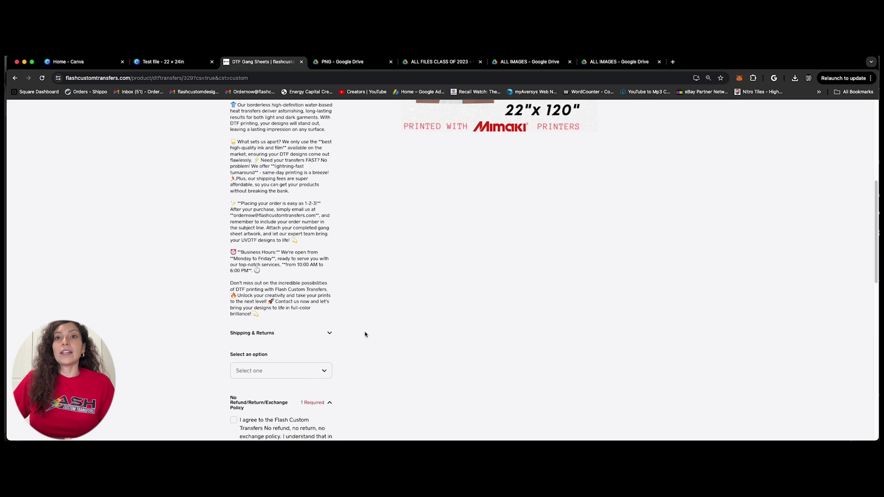
scroll(367, 335, "down", 5)
scroll(345, 311, "up", 5)
scroll(338, 304, "down", 3)
scroll(320, 295, "down", 1)
scroll(319, 296, "up", 1)
Choose the 22"x120" gang sheet size after briefly picking 22"x24"
left_click(280, 231)
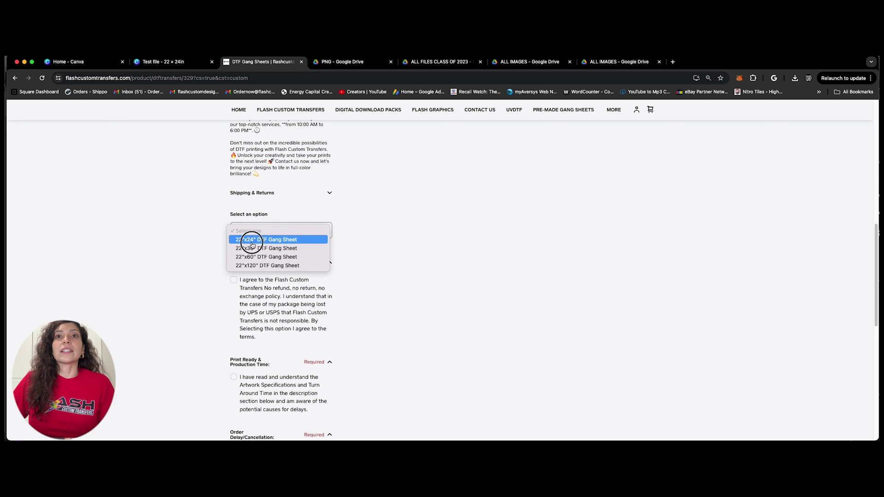
left_click(262, 238)
left_click(267, 231)
left_click(266, 257)
scroll(398, 297, "down", 1)
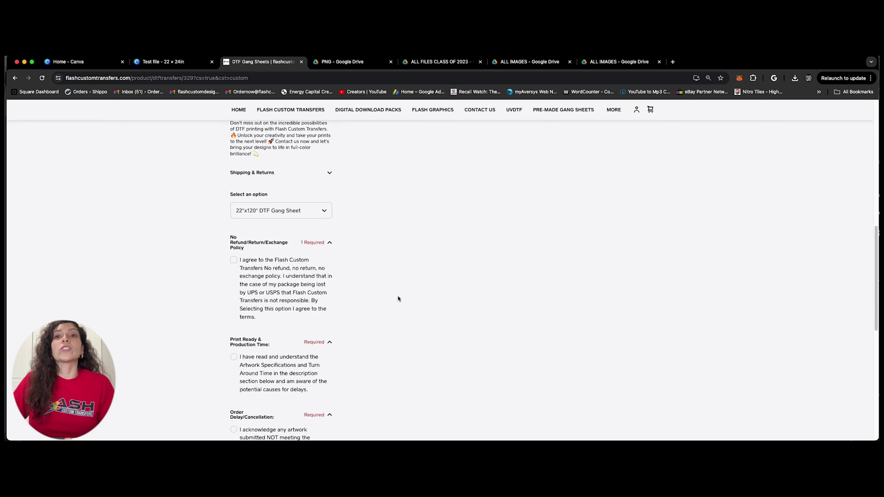
scroll(398, 304, "up", 1)
scroll(399, 309, "down", 5)
scroll(390, 314, "down", 3)
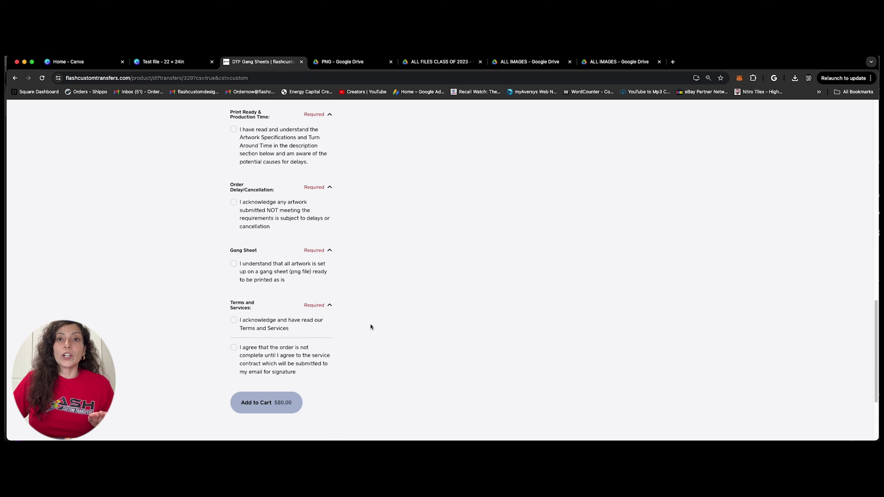
scroll(371, 326, "up", 12)
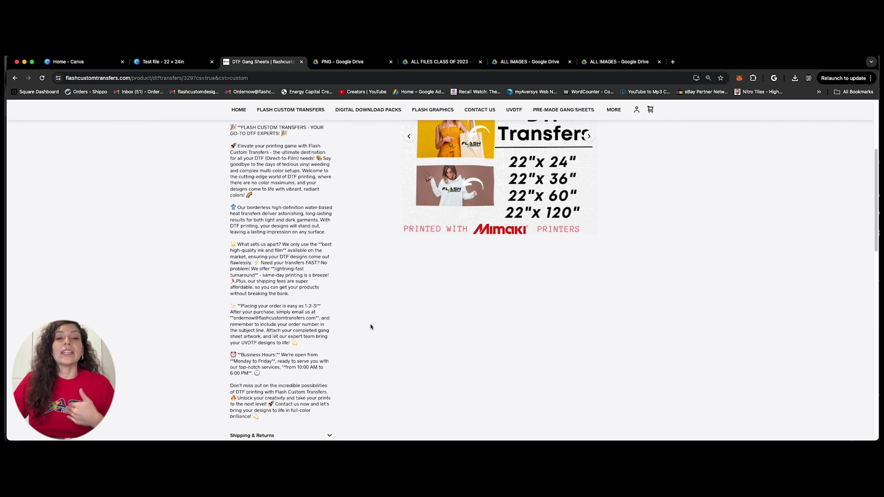
scroll(370, 324, "up", 3)
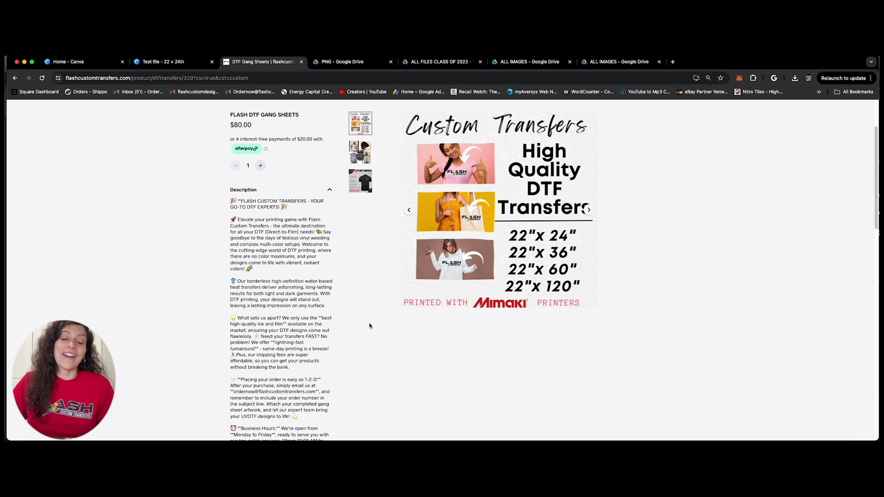
scroll(369, 325, "up", 5)
Return to the home page, view a football designs product, and browse down to the free bundles
left_click(252, 152)
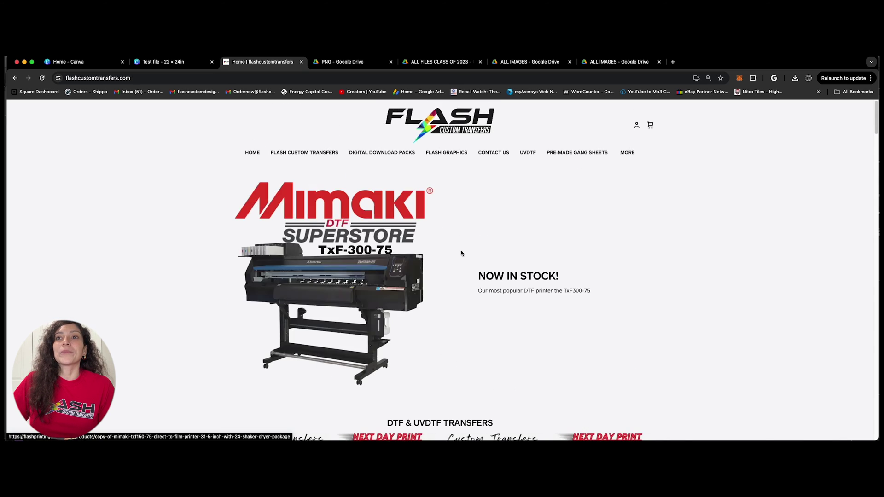
scroll(469, 264, "down", 5)
scroll(505, 324, "down", 3)
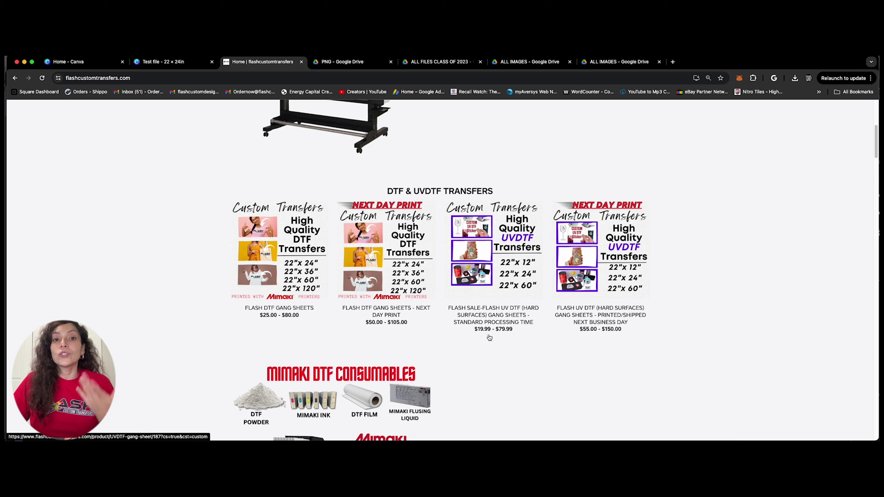
scroll(487, 342, "down", 5)
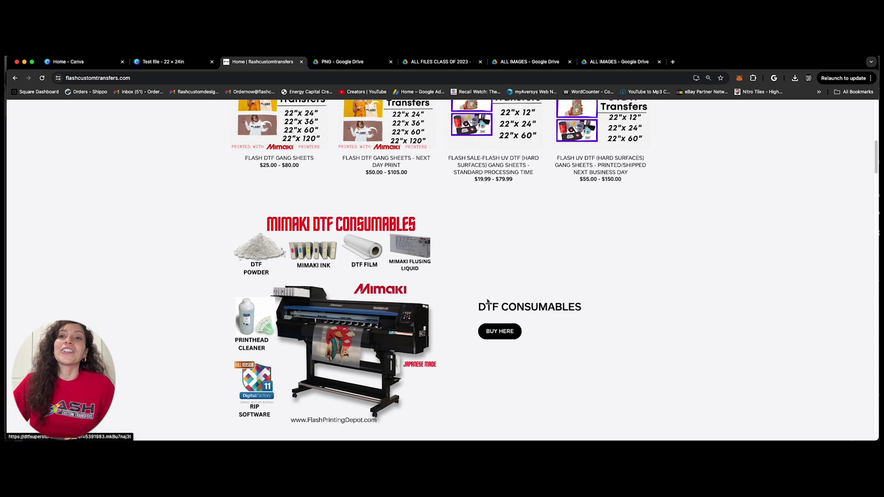
scroll(505, 361, "down", 5)
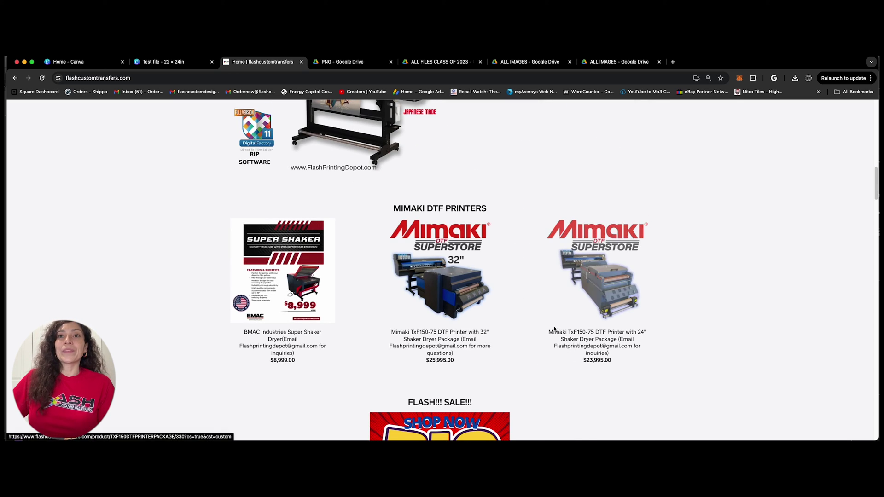
scroll(549, 296, "down", 6)
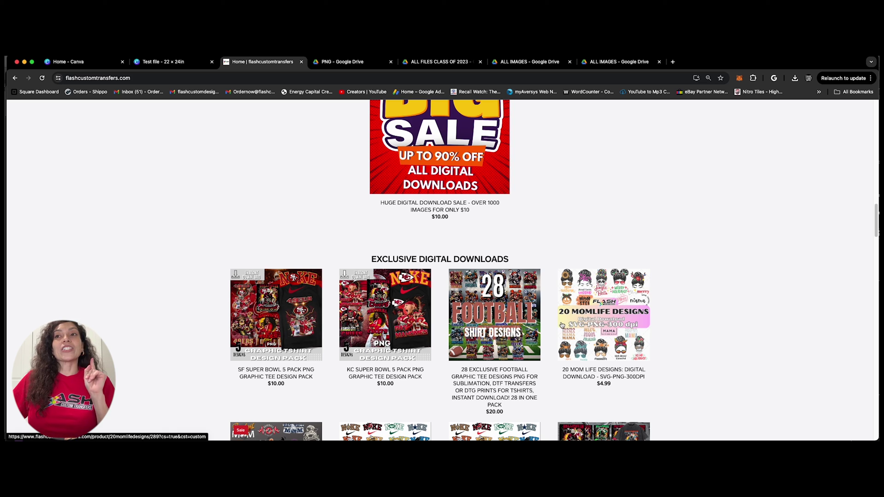
scroll(550, 333, "down", 1)
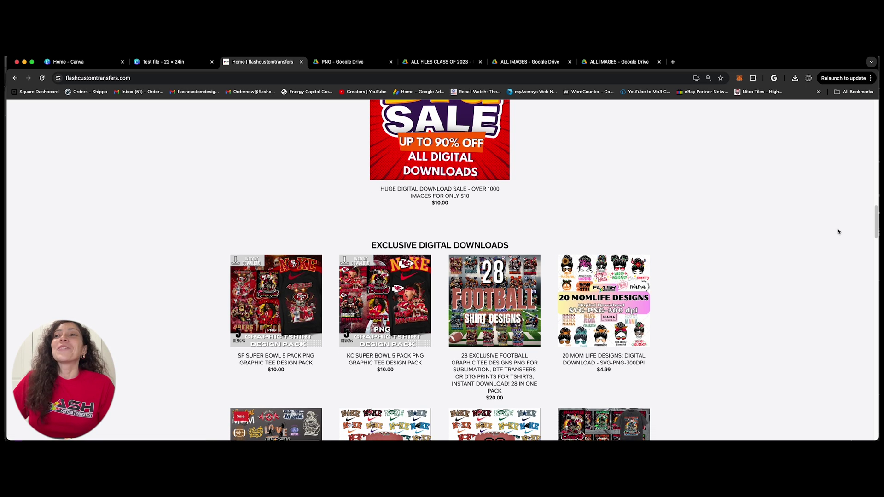
left_click_drag(875, 218, 875, 230)
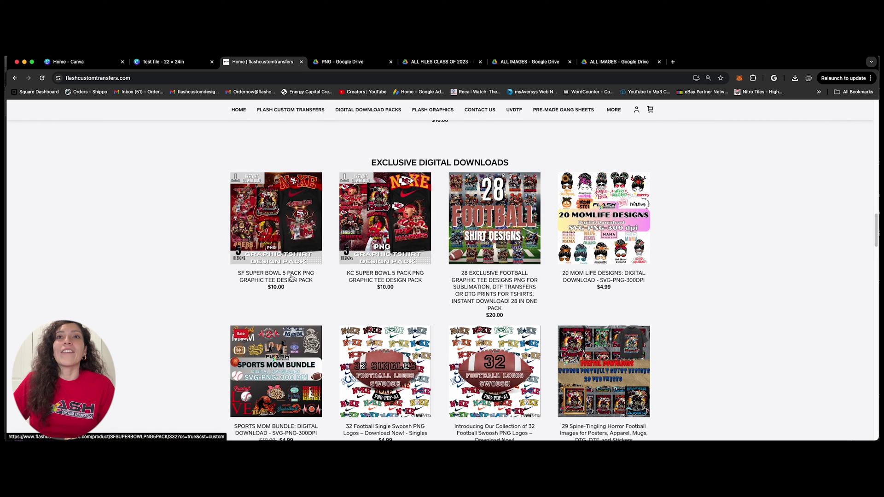
left_click(498, 228)
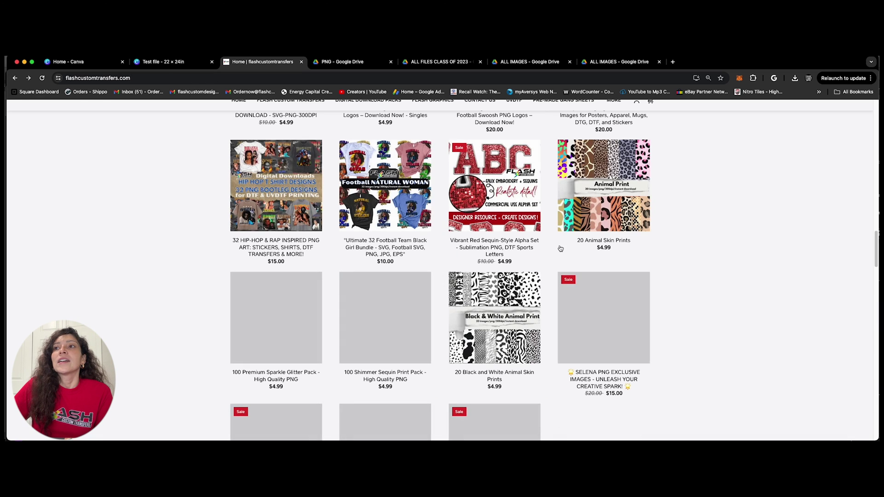
scroll(442, 276, "down", 1)
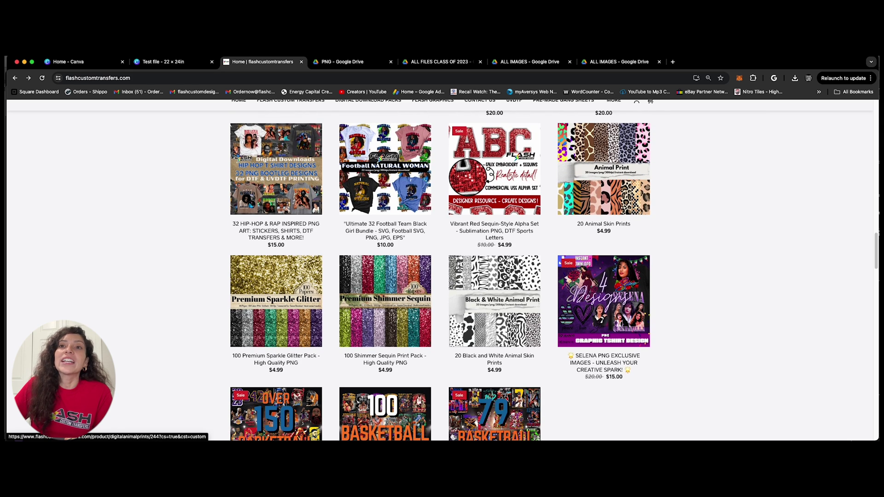
scroll(663, 280, "down", 1)
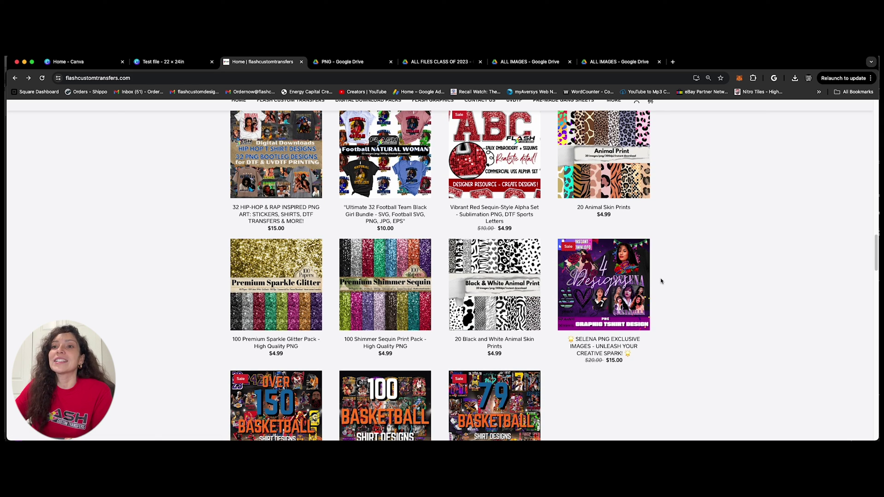
left_click_drag(877, 261, 874, 279)
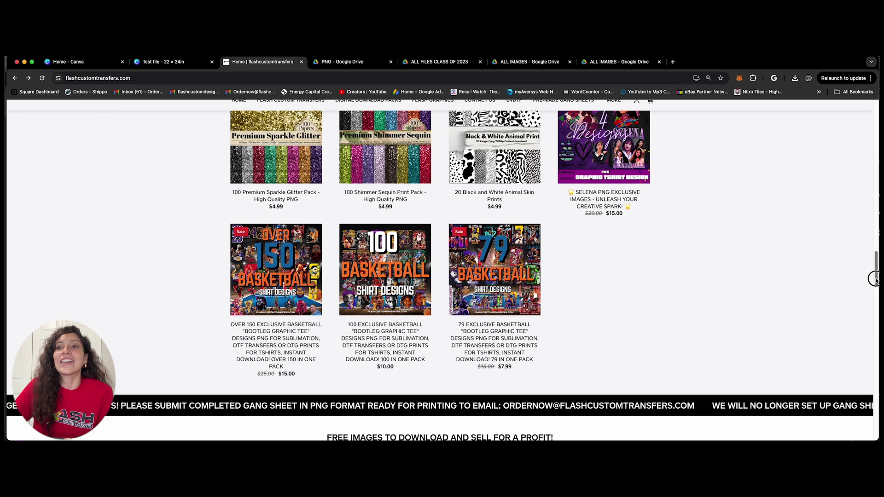
left_click_drag(876, 279, 876, 327)
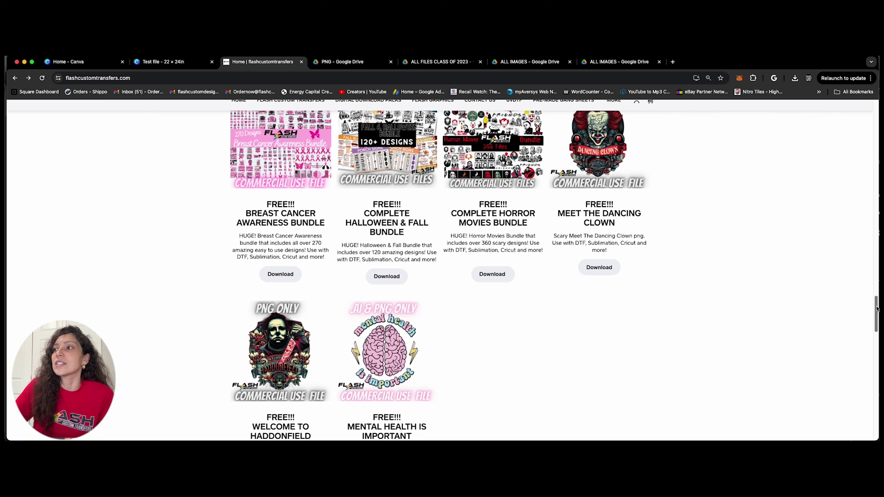
left_click_drag(876, 308, 876, 347)
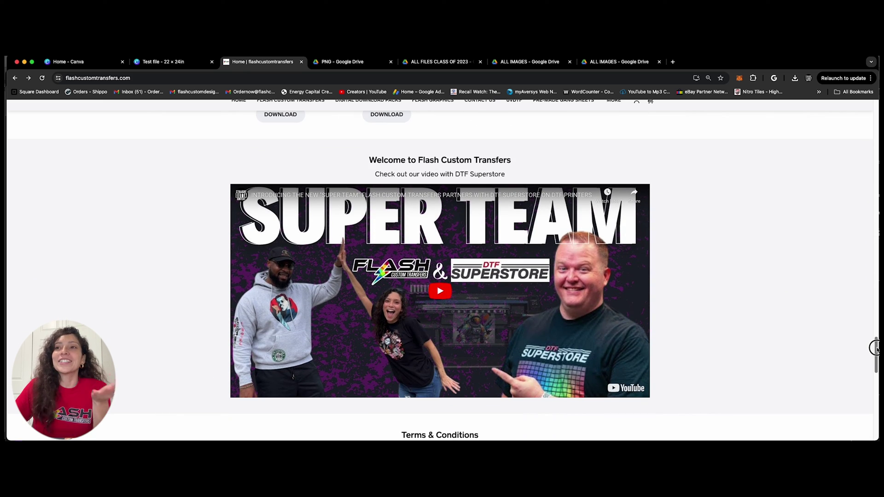
mouse_move(876, 348)
left_mouse_down()
mouse_move(876, 418)
mouse_move(862, 139)
left_mouse_up()
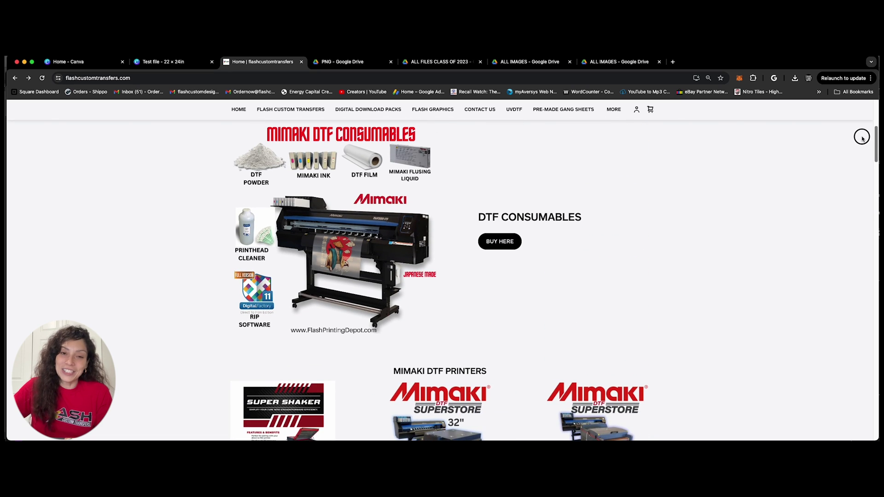
left_click_drag(862, 138, 867, 113)
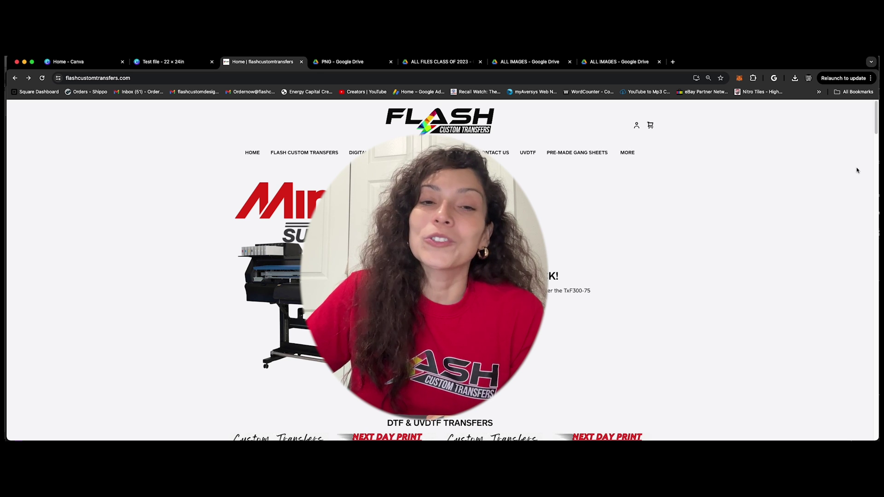